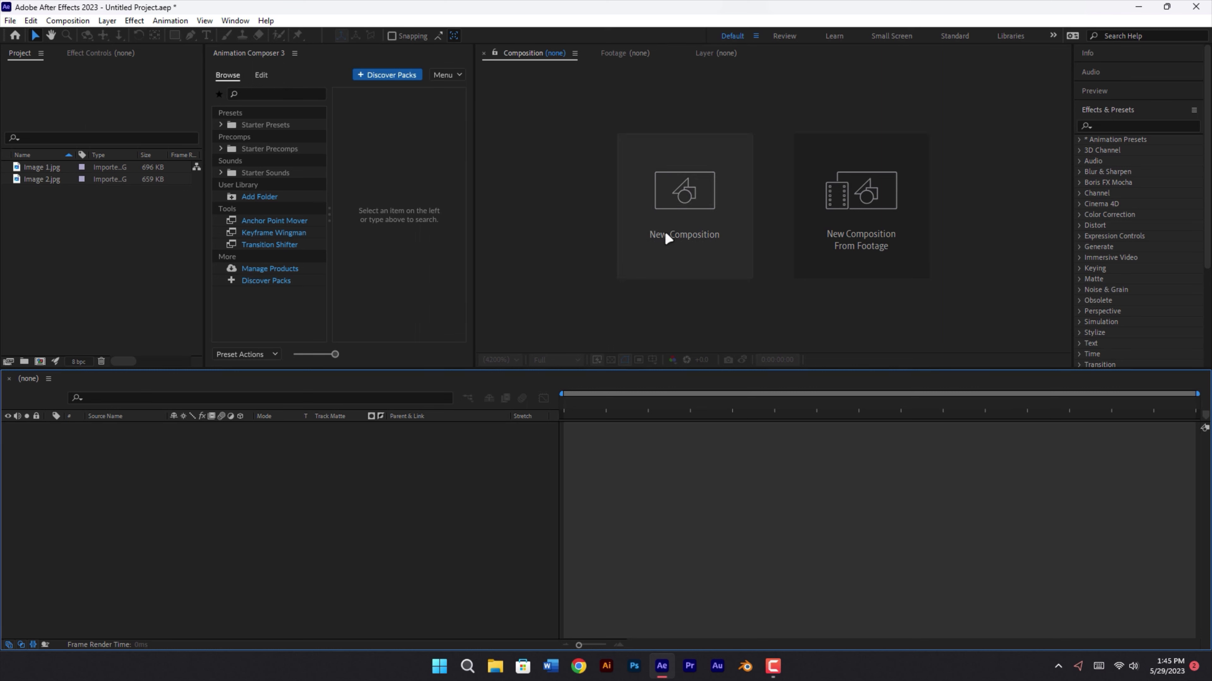
# Step: Start a new composition sized 1080 x 1350 pixels
pyautogui.click(664, 235)
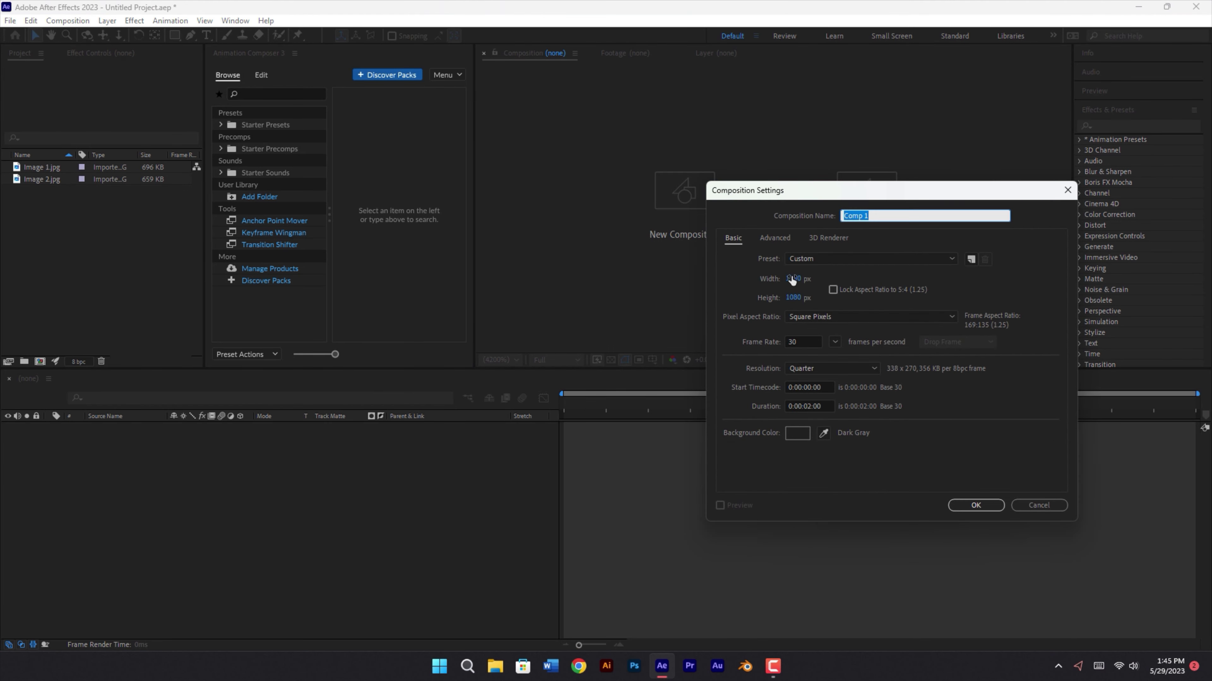
pyautogui.click(793, 279)
pyautogui.write('1080')
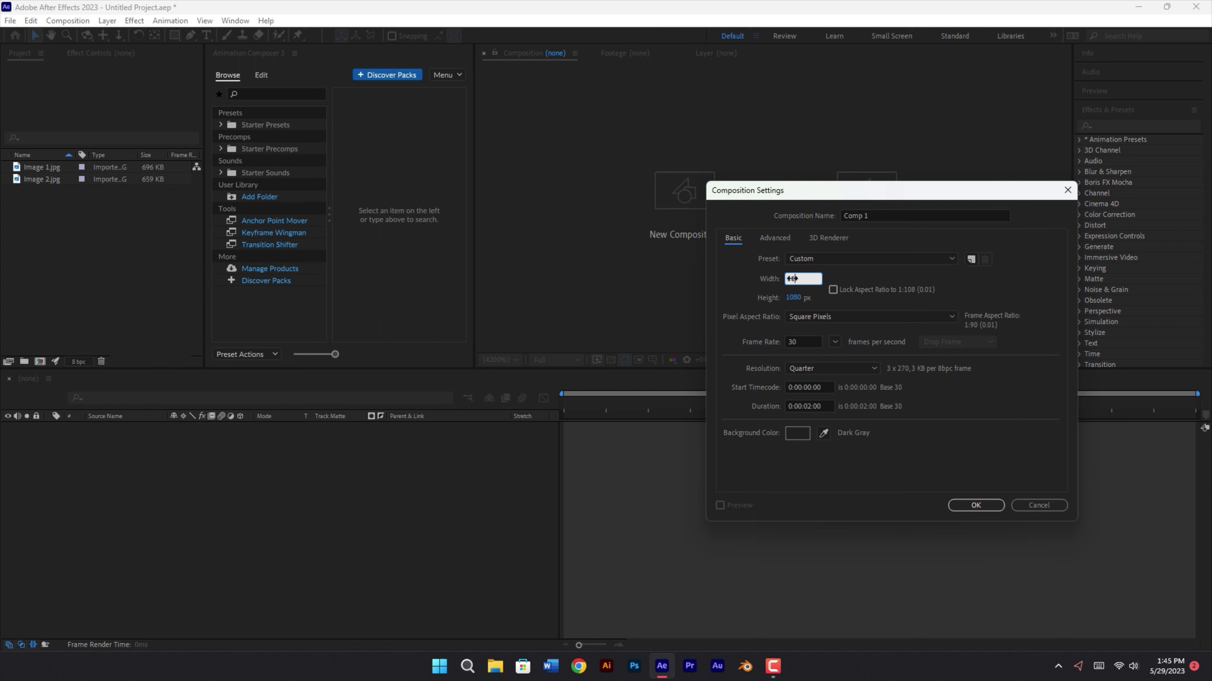
pyautogui.click(793, 298)
pyautogui.write('4')
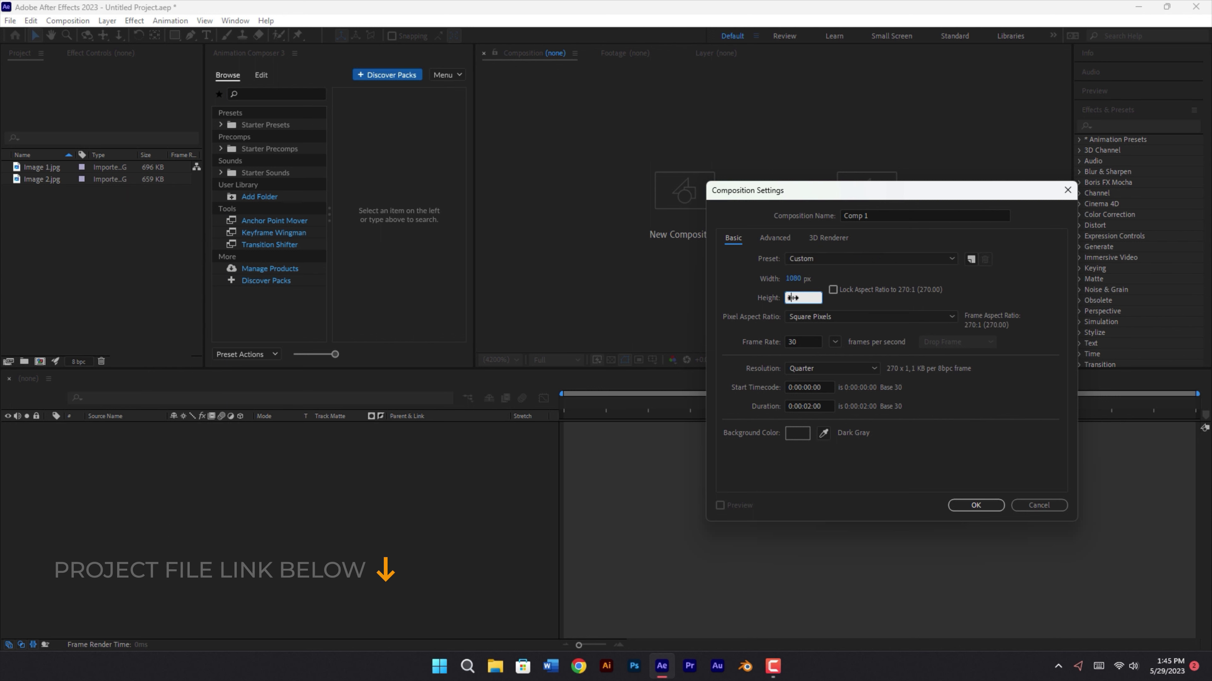
pyautogui.write('1350')
# Step: Set the composition duration to 0:00:02:00
pyautogui.click(810, 404)
pyautogui.press('BackSpace')
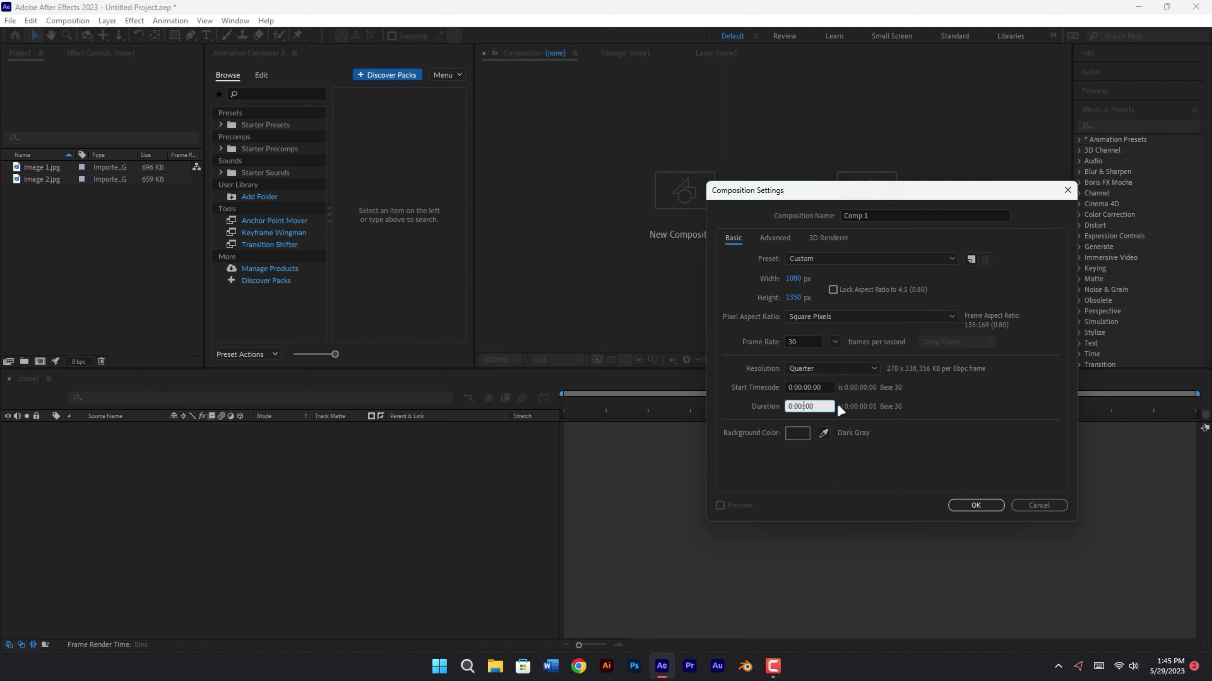
pyautogui.write('2:00')
pyautogui.click(817, 404)
pyautogui.click(805, 342)
pyautogui.click(909, 440)
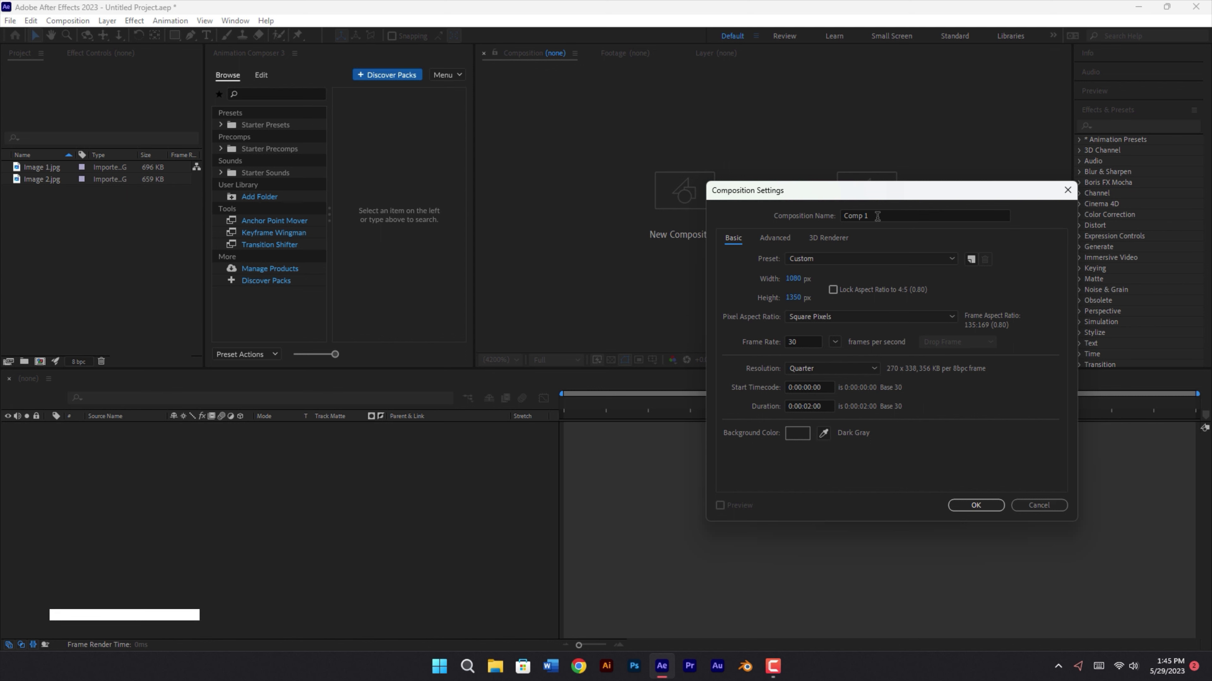
# Step: Name the composition Main and create it
pyautogui.moveTo(878, 217); pyautogui.dragTo(837, 219)
pyautogui.write('Main')
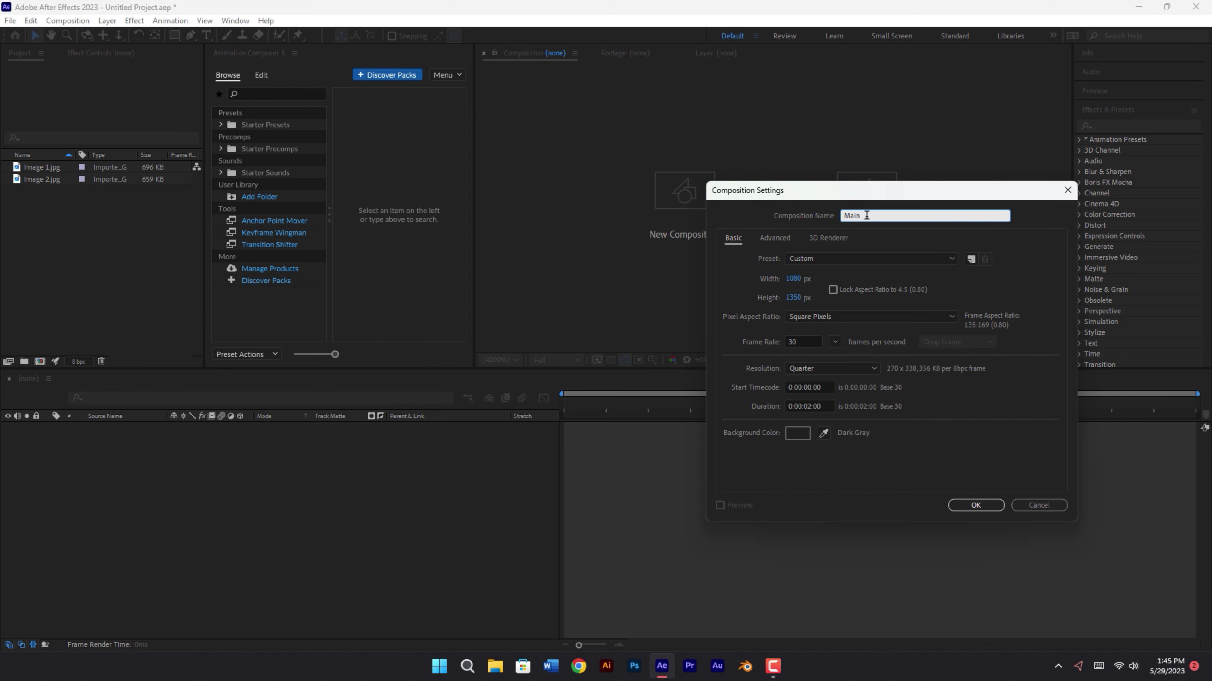
pyautogui.click(954, 502)
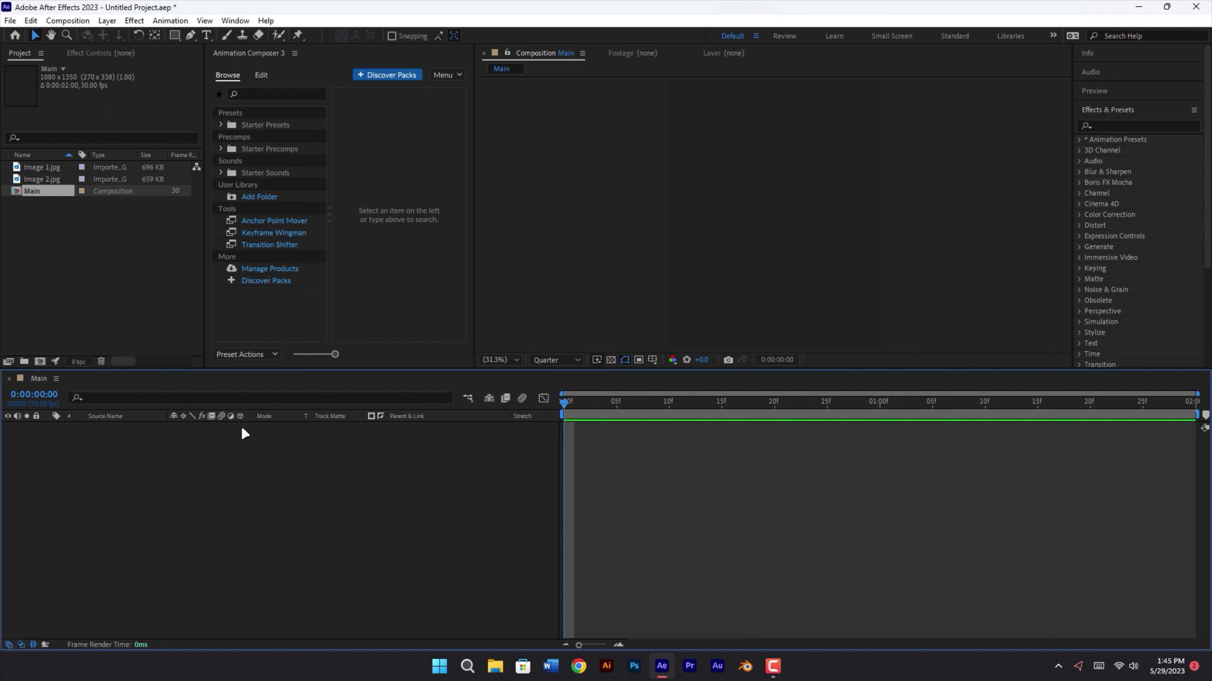
# Step: Build Image 1 and Image 2 compositions from the two JPGs, then return to the Main comp
pyautogui.click(47, 168)
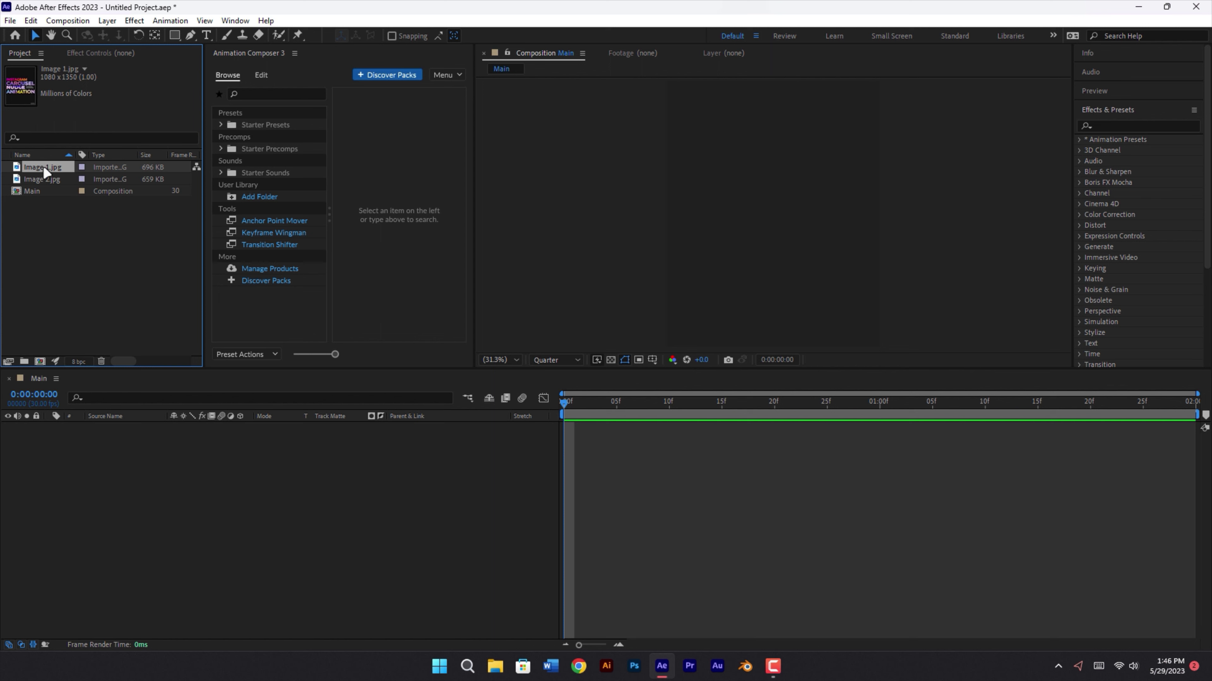
pyautogui.moveTo(34, 346); pyautogui.dragTo(40, 362)
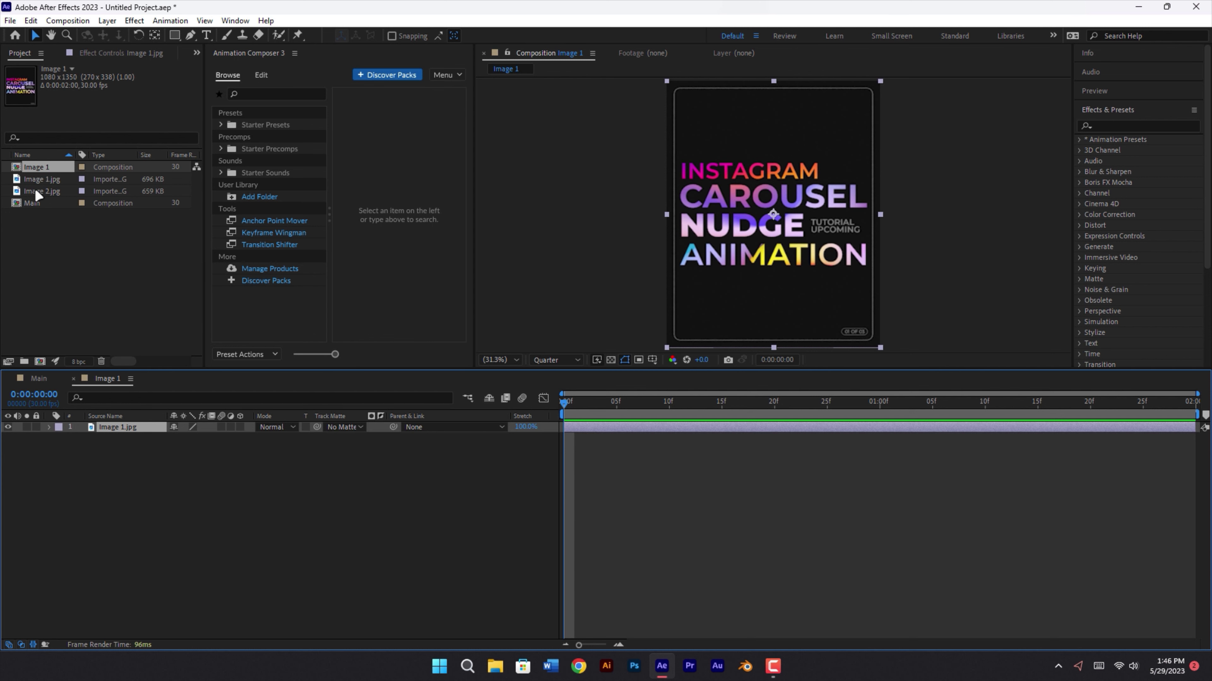
pyautogui.moveTo(39, 193); pyautogui.dragTo(39, 361)
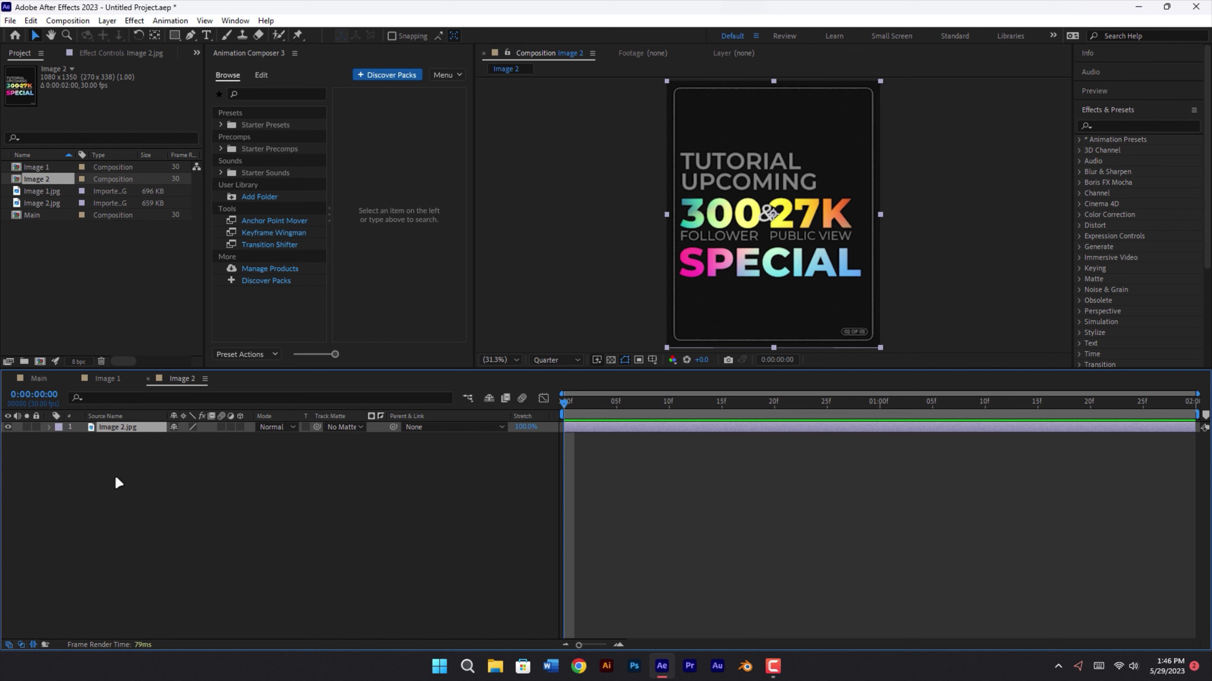
pyautogui.click(118, 483)
pyautogui.click(46, 378)
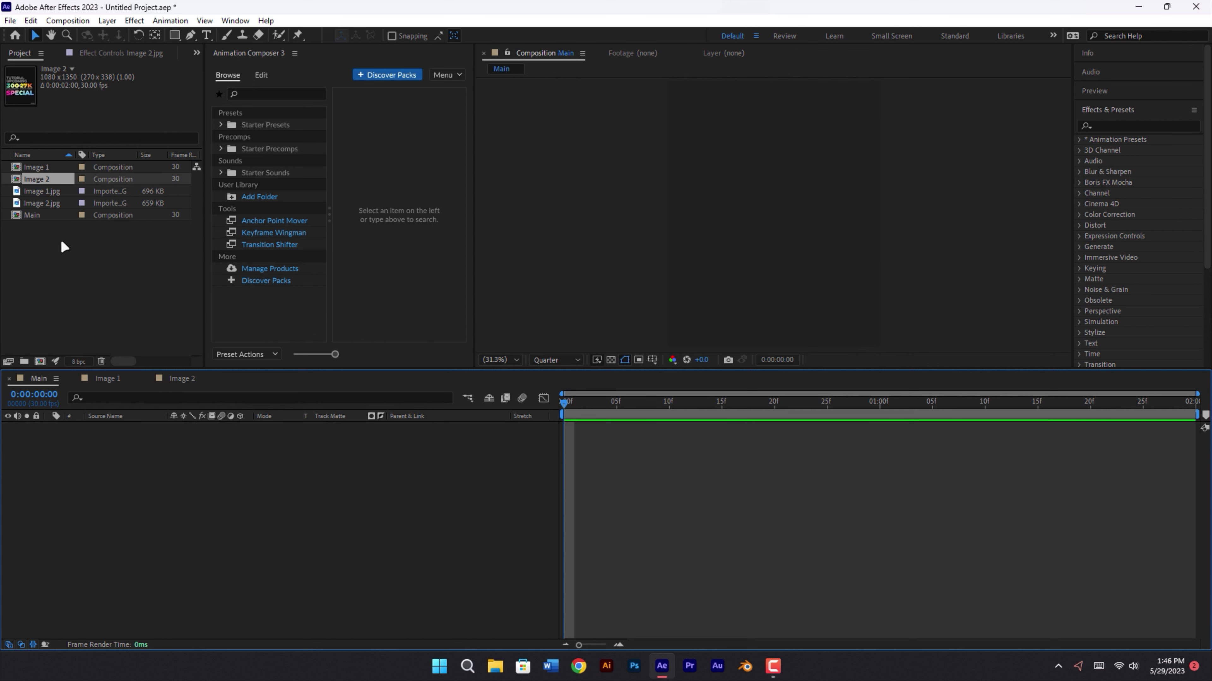
# Step: Add the Image 1 and Image 2 comps as layers in the Main timeline
pyautogui.click(46, 166)
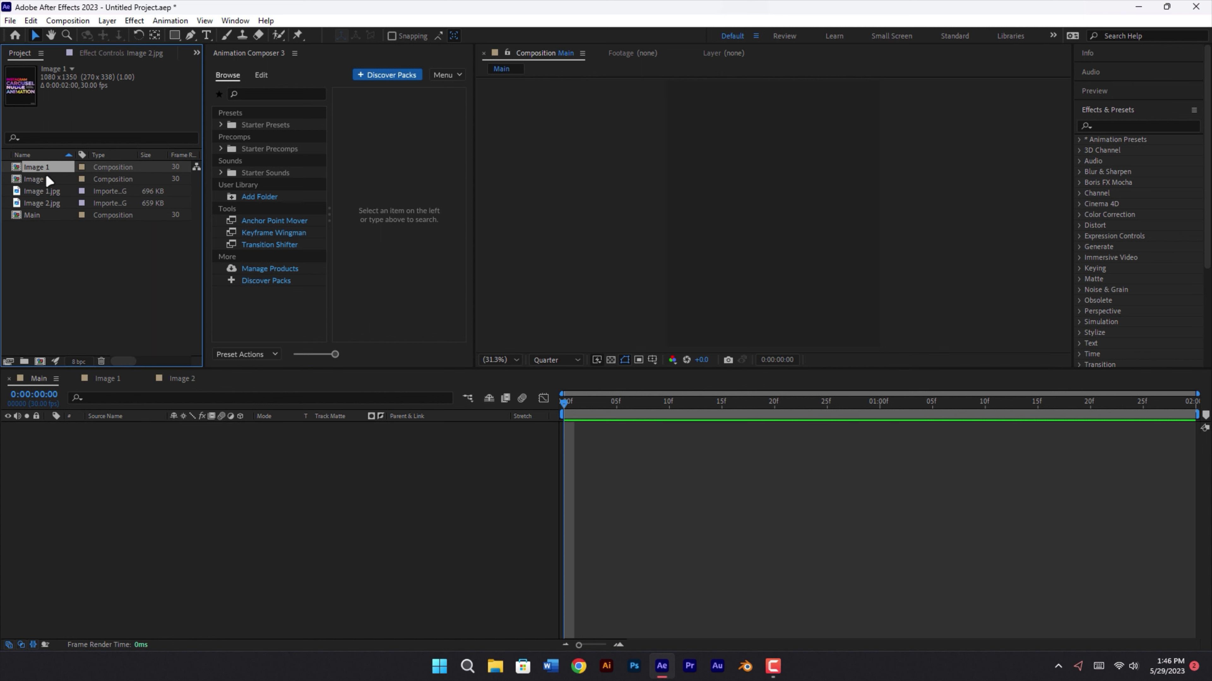
pyautogui.keyDown('shift'); pyautogui.click(47, 178); pyautogui.keyUp('shift')
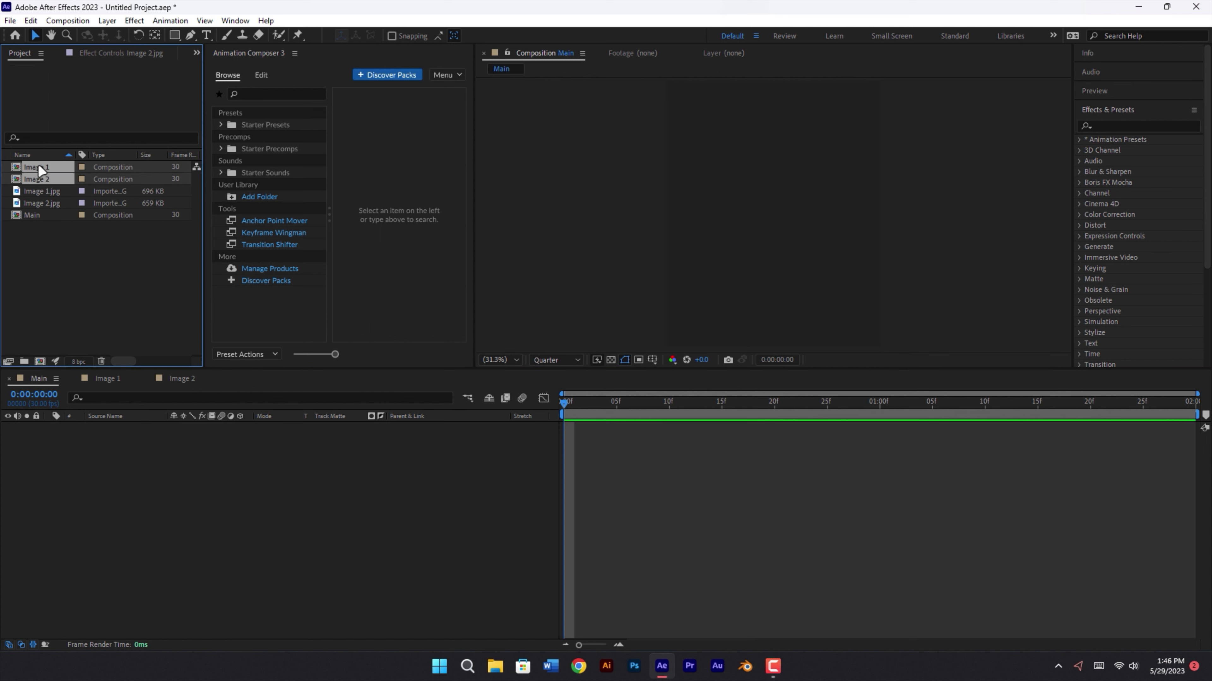
pyautogui.moveTo(76, 443); pyautogui.dragTo(76, 443)
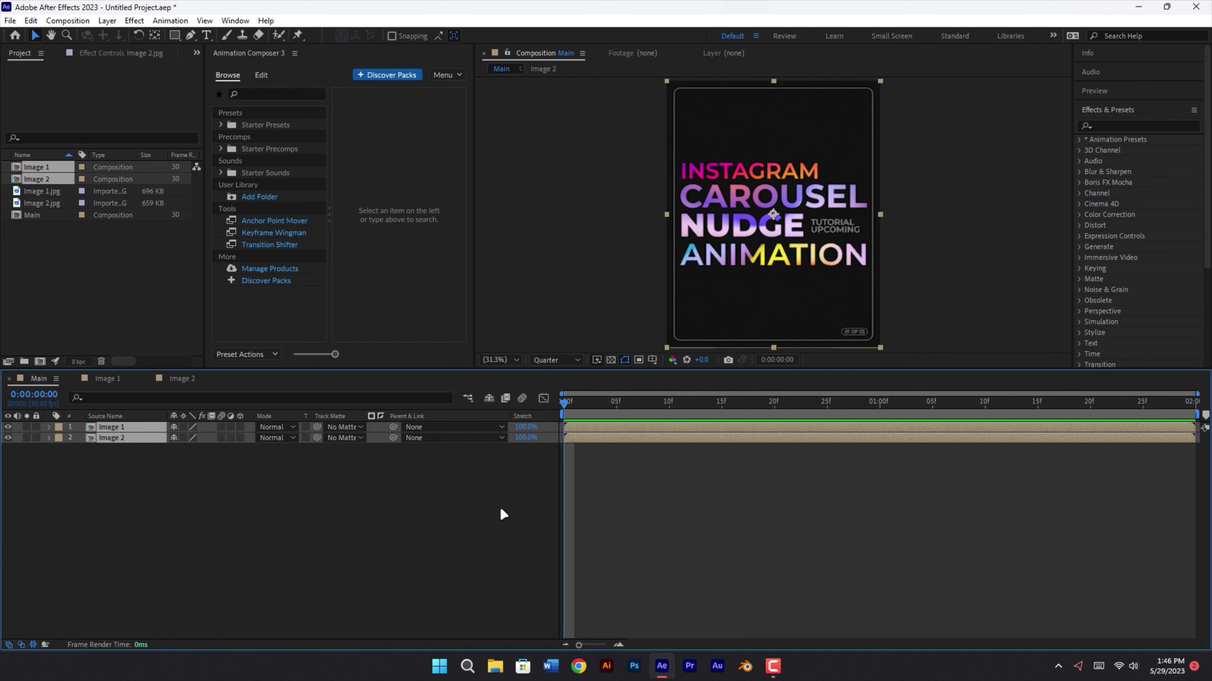
# Step: Move the Image 2 layer above Image 1 in the layer stack
pyautogui.click(482, 499)
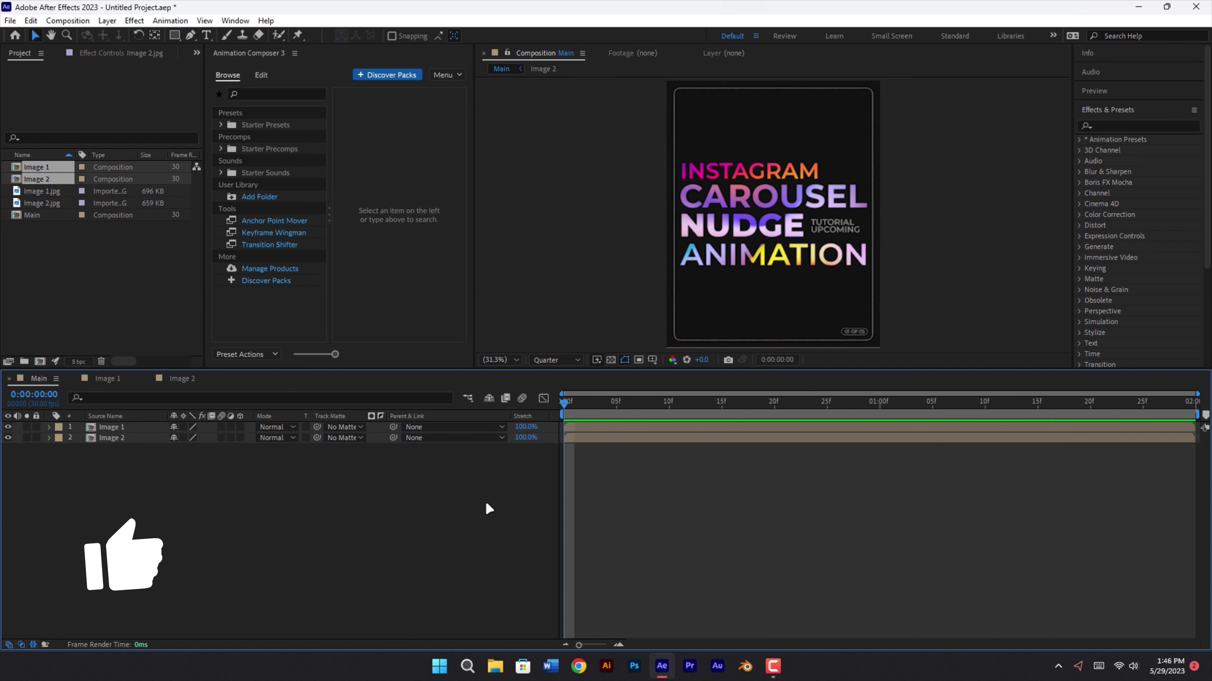
pyautogui.click(129, 438)
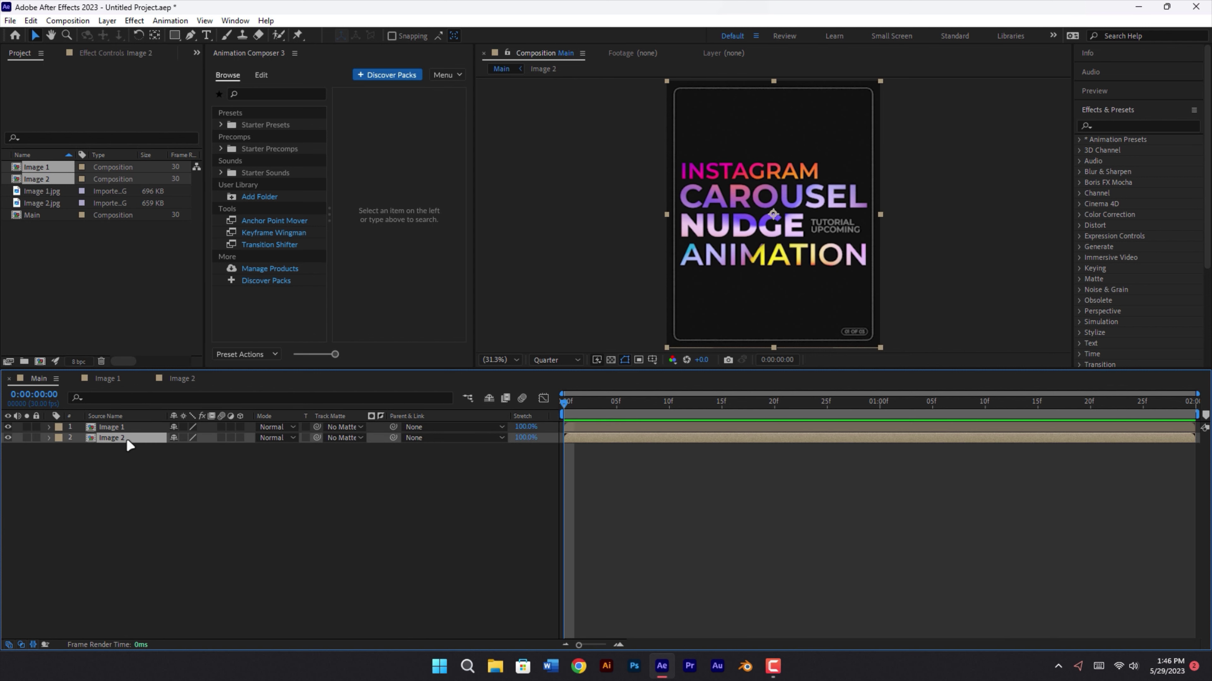
pyautogui.moveTo(128, 442); pyautogui.dragTo(130, 424)
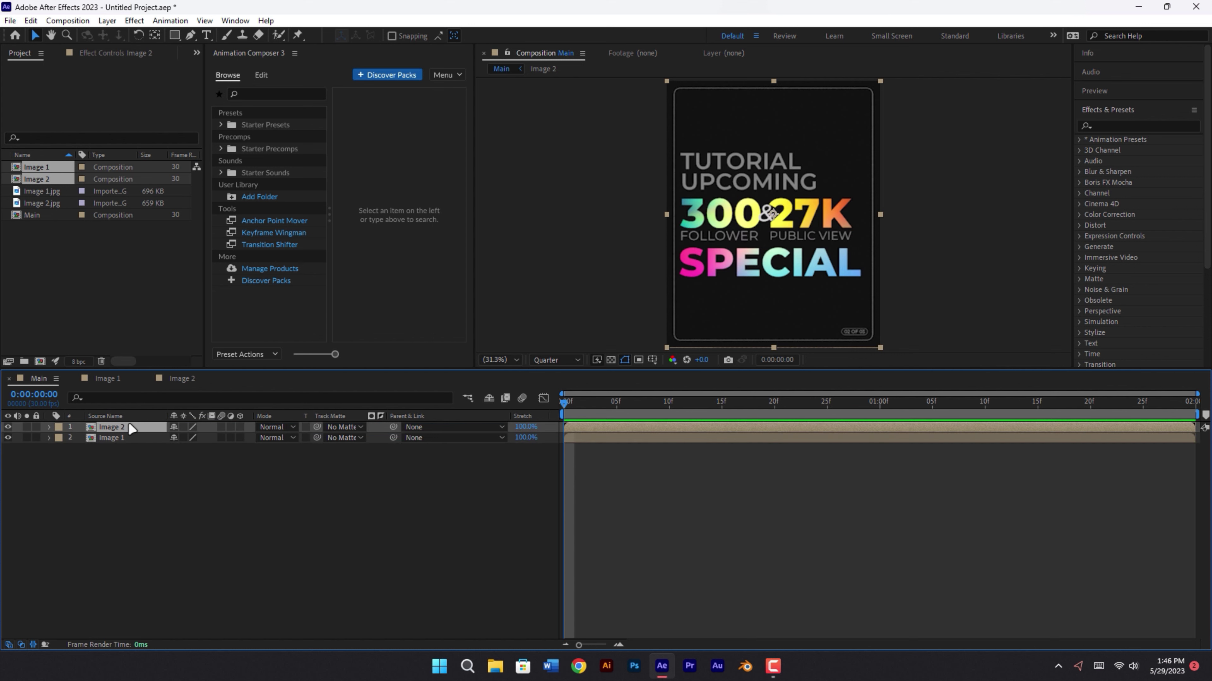
pyautogui.click(208, 485)
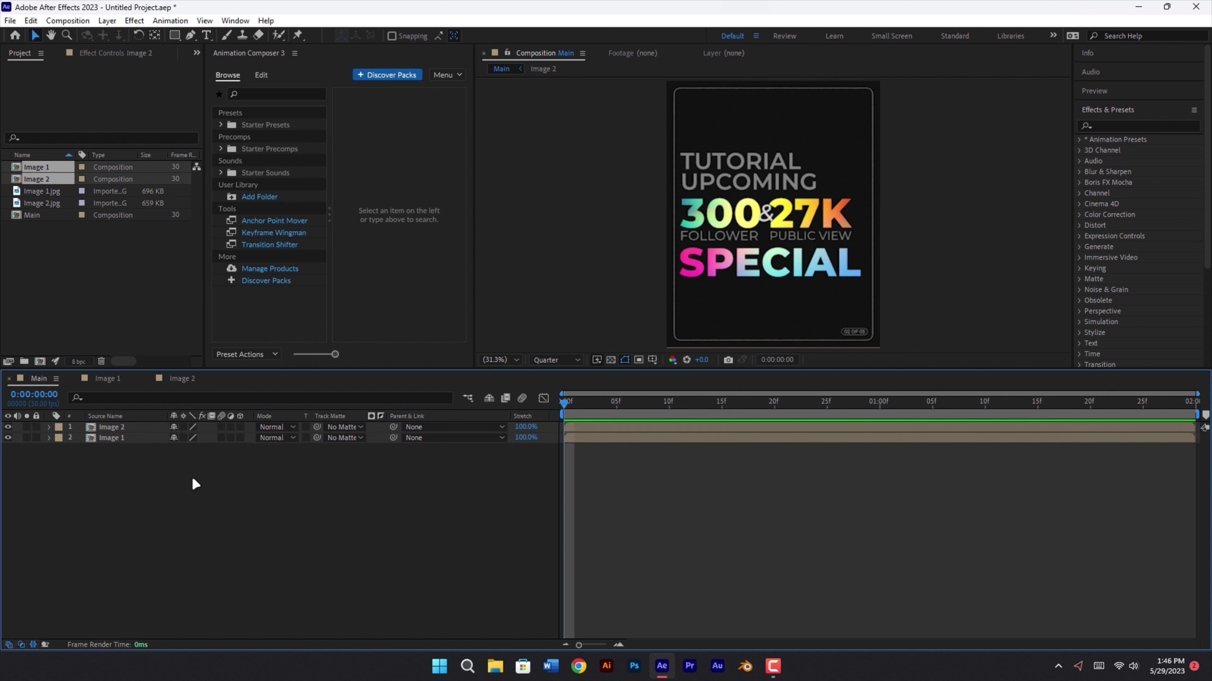
pyautogui.click(130, 429)
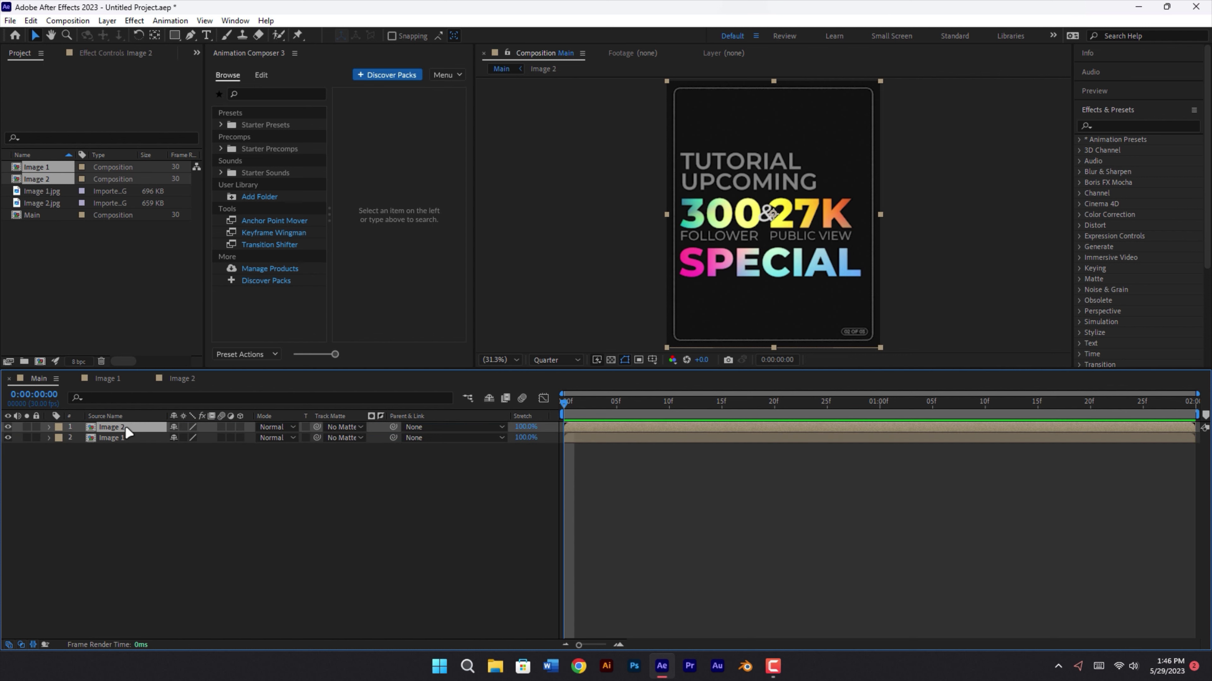
# Step: Set Image 2's Position X to 1440 and move the time indicator to 01:00f
pyautogui.press('p')
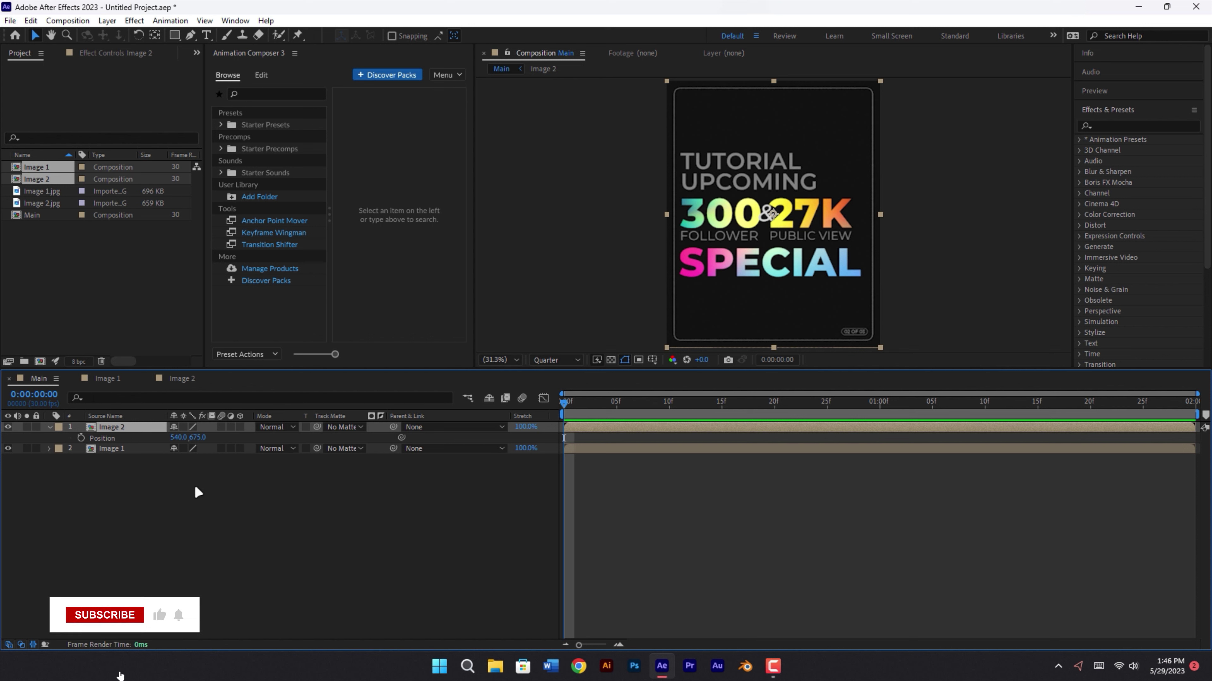
pyautogui.moveTo(181, 437); pyautogui.dragTo(275, 449)
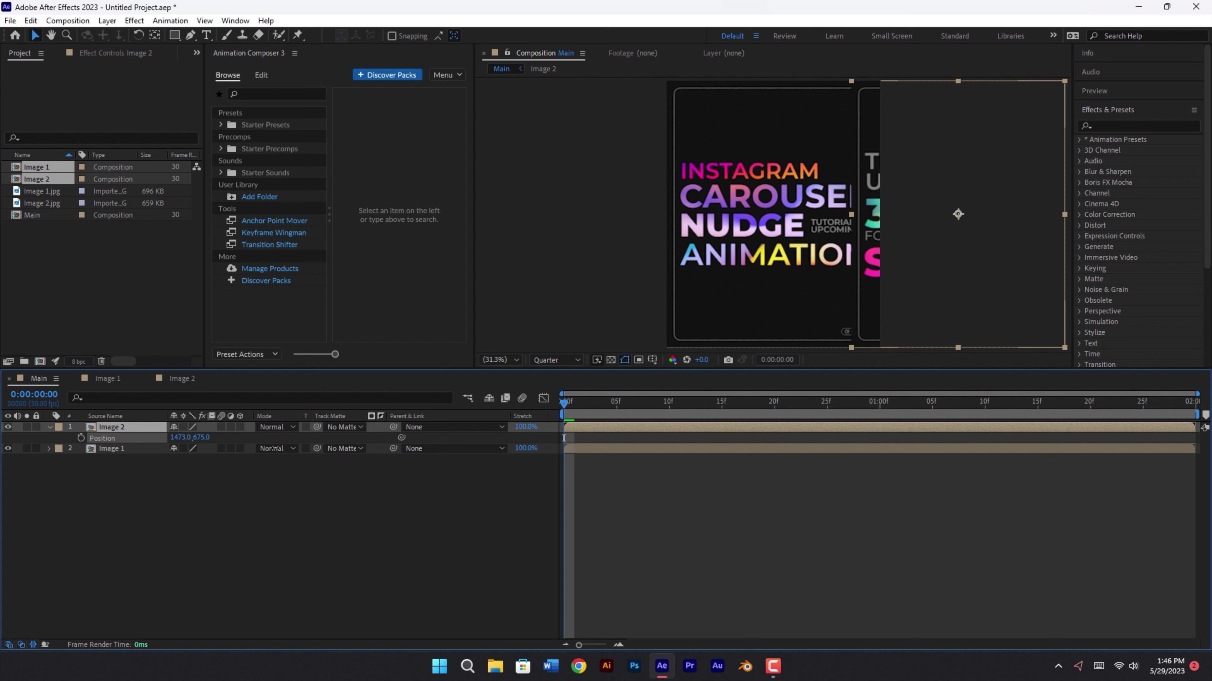
pyautogui.moveTo(274, 449); pyautogui.dragTo(255, 448)
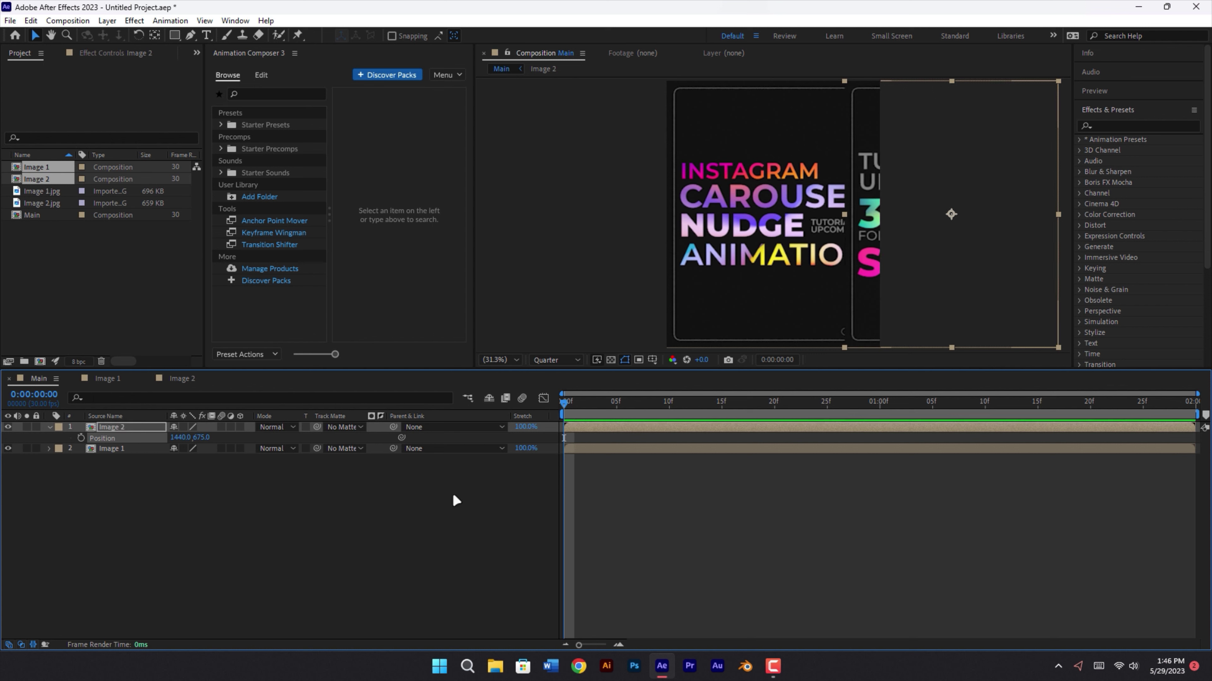
pyautogui.moveTo(563, 402); pyautogui.dragTo(879, 408)
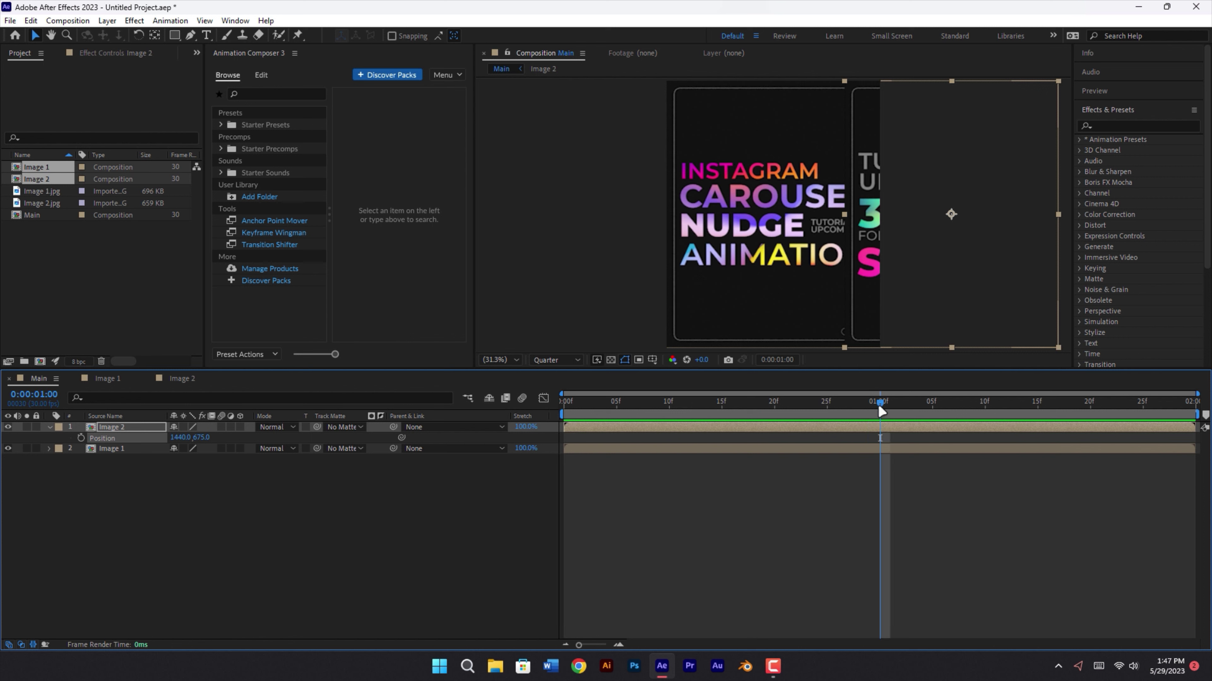
# Step: Keyframe Image 2's Position at 1440,675 at 1:00 and 1641,675 at 0:10
pyautogui.click(81, 438)
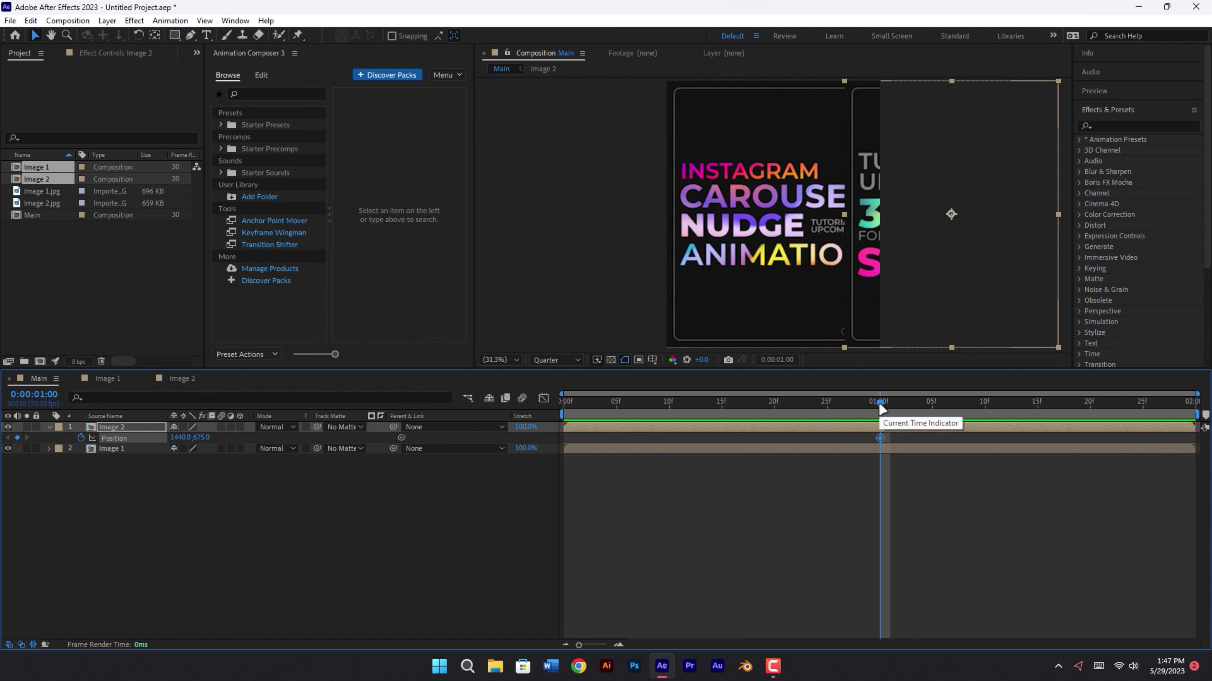
pyautogui.moveTo(878, 404); pyautogui.dragTo(670, 407)
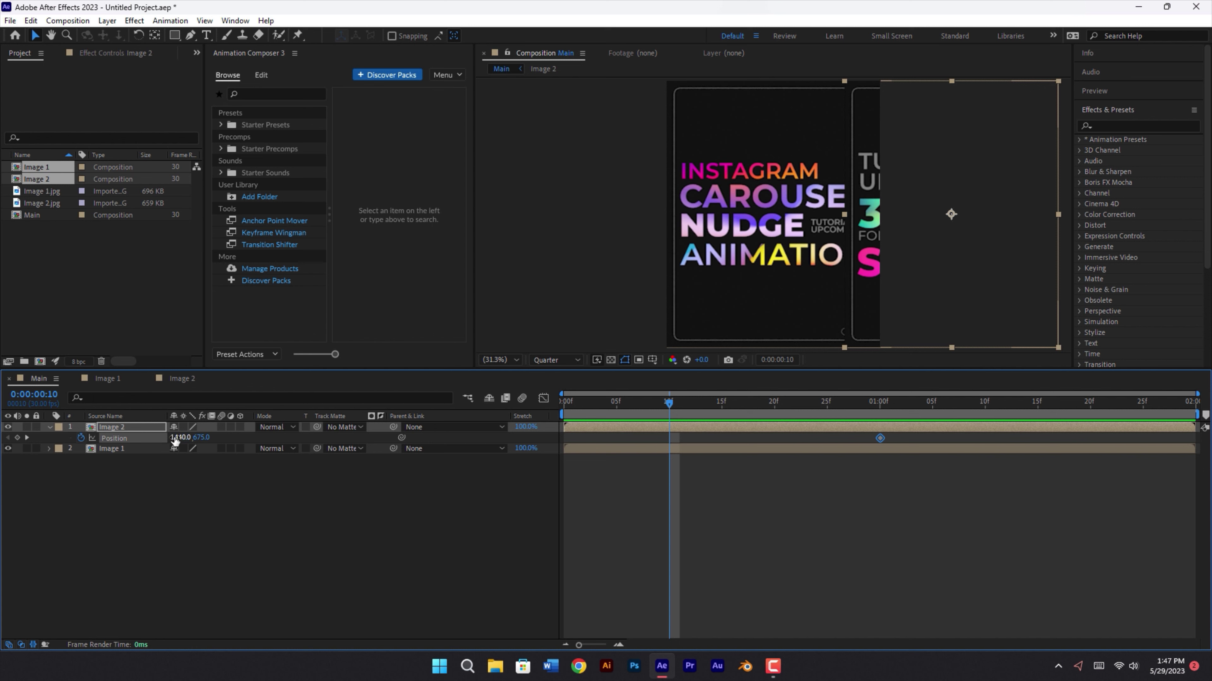
pyautogui.moveTo(175, 439); pyautogui.dragTo(302, 440)
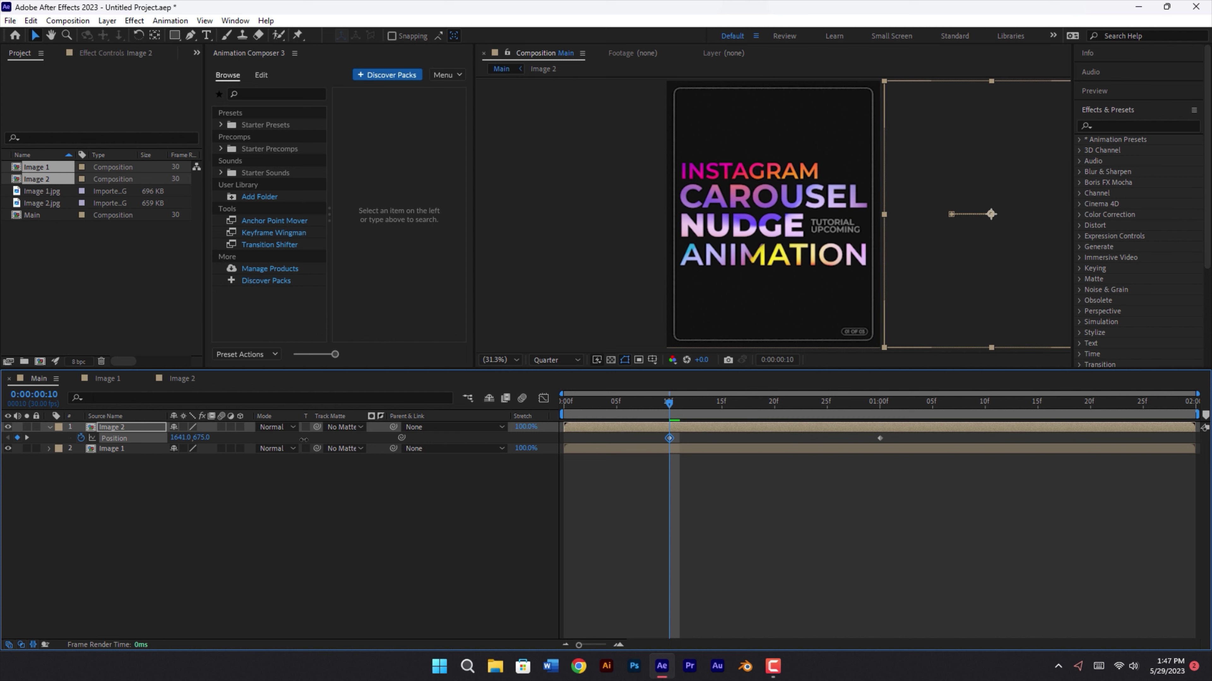
pyautogui.click(185, 438)
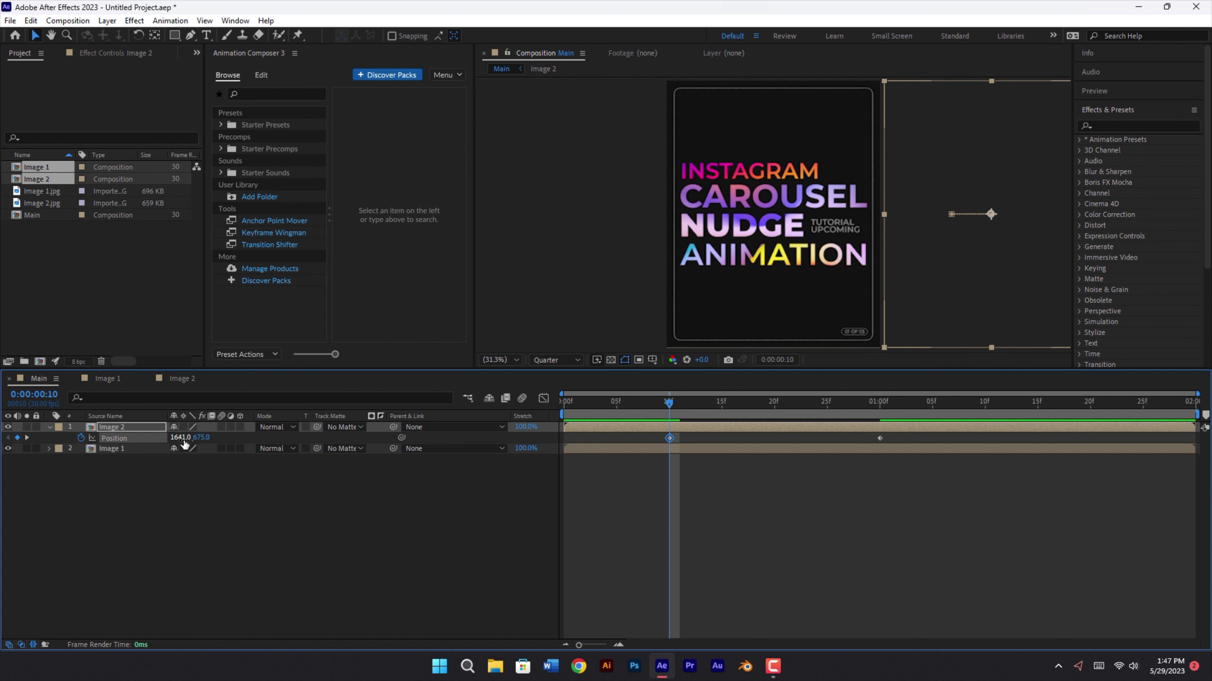
pyautogui.click(686, 441)
# Step: Paste a return keyframe of 1641,675 at 1:20 and preview the nudge from the start
pyautogui.moveTo(651, 442); pyautogui.dragTo(665, 443)
pyautogui.moveTo(677, 401); pyautogui.dragTo(1091, 400)
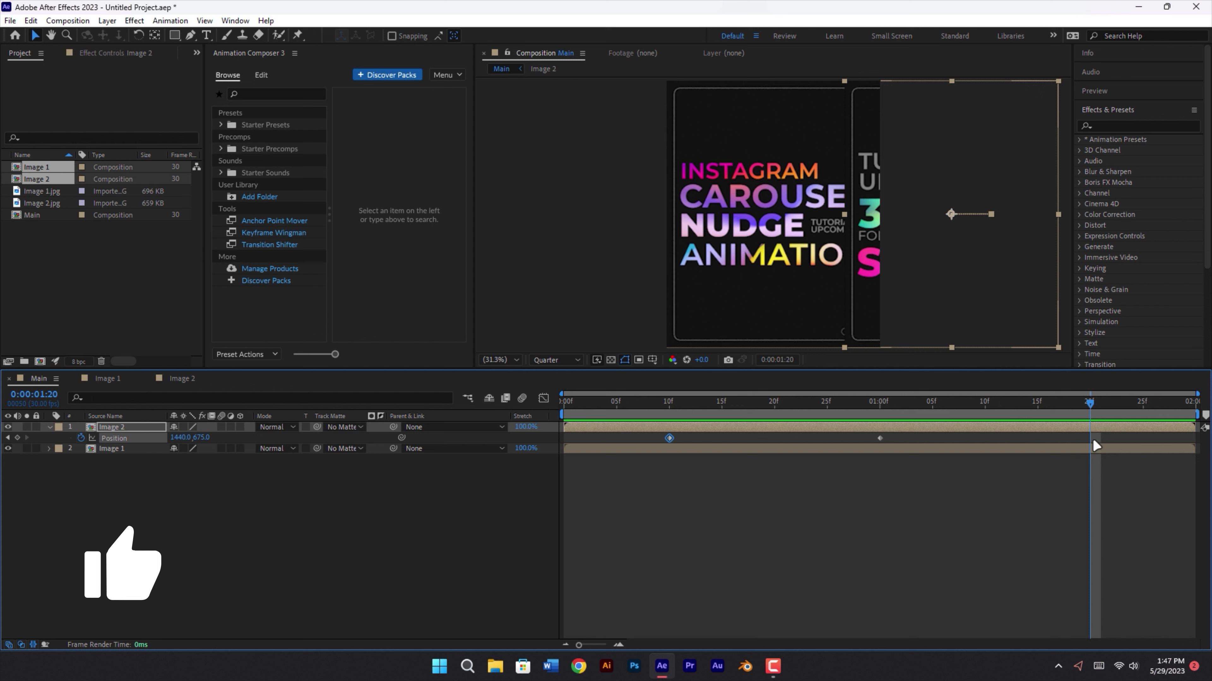
pyautogui.hotkey('ctrl', 'v')
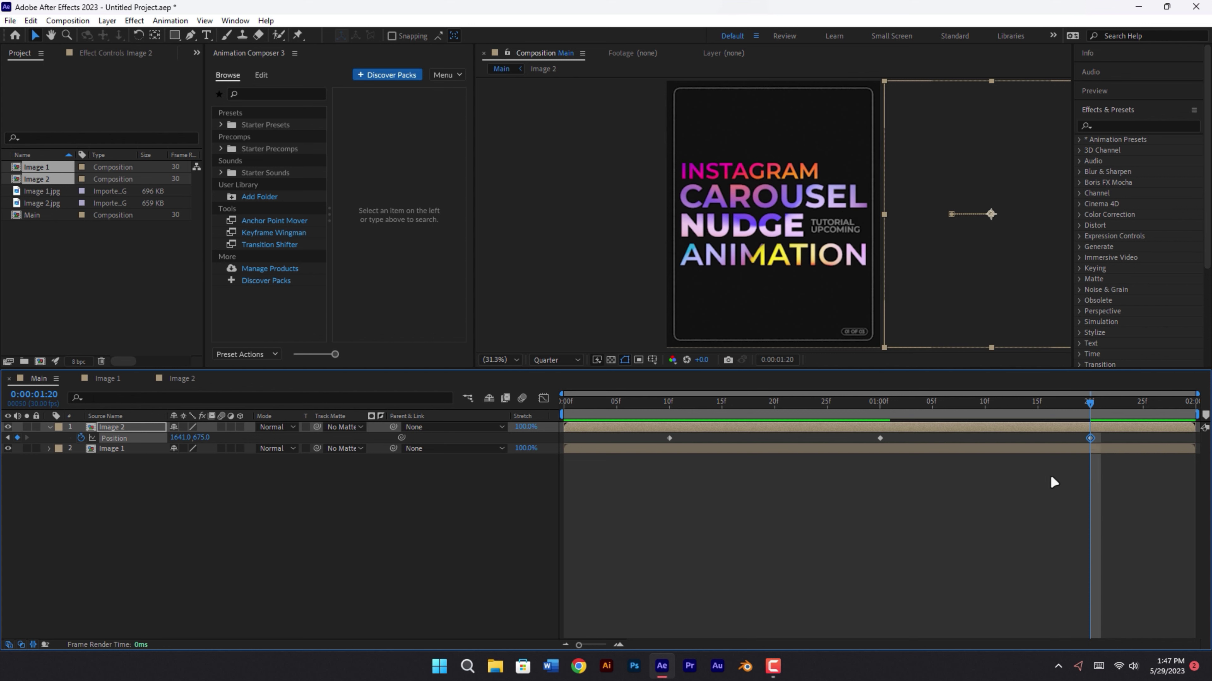
pyautogui.click(1050, 475)
pyautogui.moveTo(1089, 406); pyautogui.dragTo(544, 398)
pyautogui.press('space')
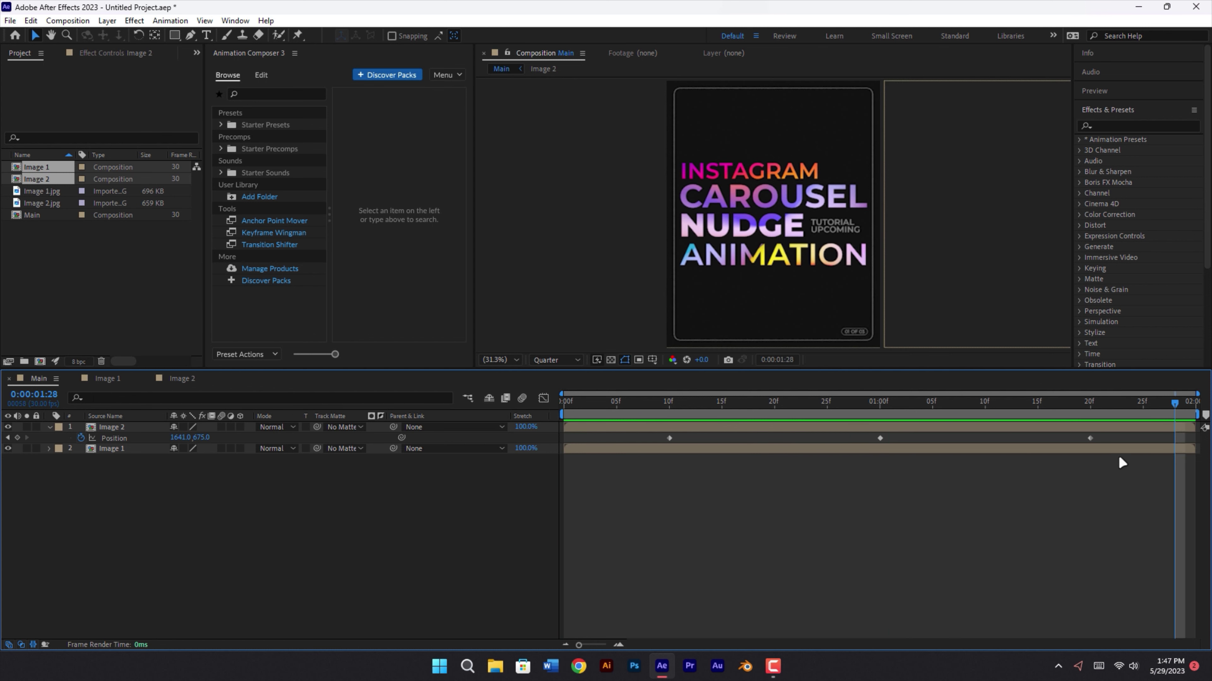
pyautogui.moveTo(1110, 433); pyautogui.dragTo(762, 452)
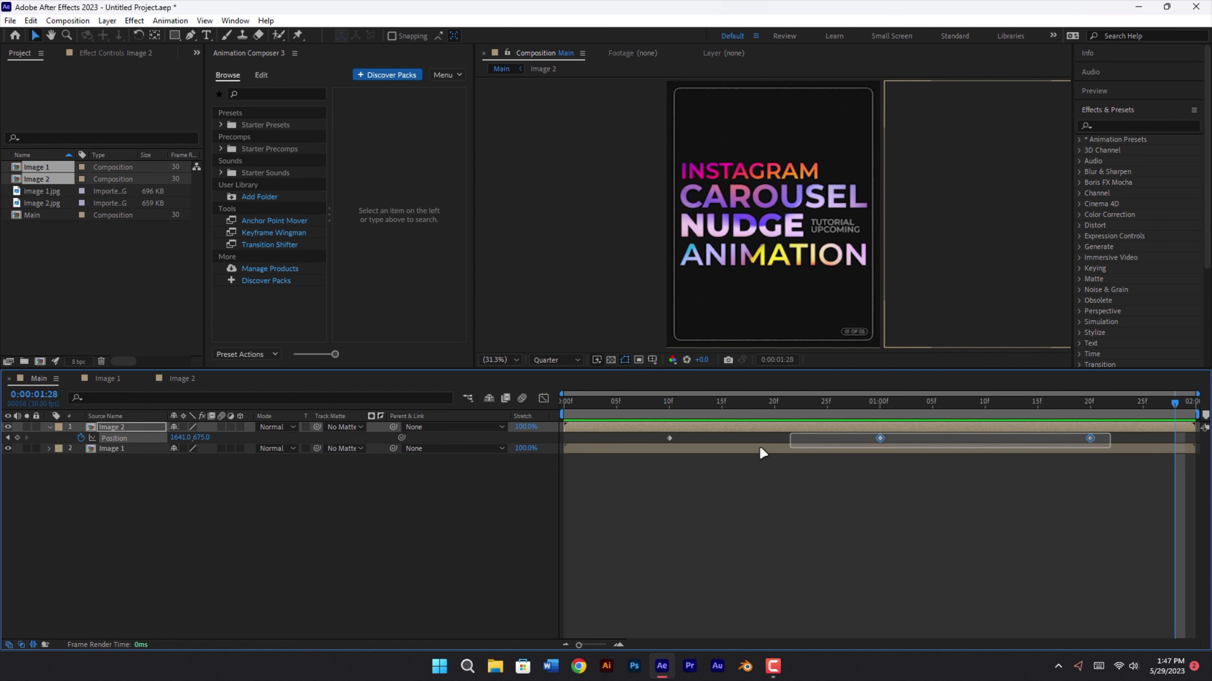
# Step: Apply Easy Ease to all three of Image 2's Position keyframes
pyautogui.keyDown('shift'); pyautogui.click(670, 438); pyautogui.keyUp('shift')
pyautogui.rightClick(670, 438)
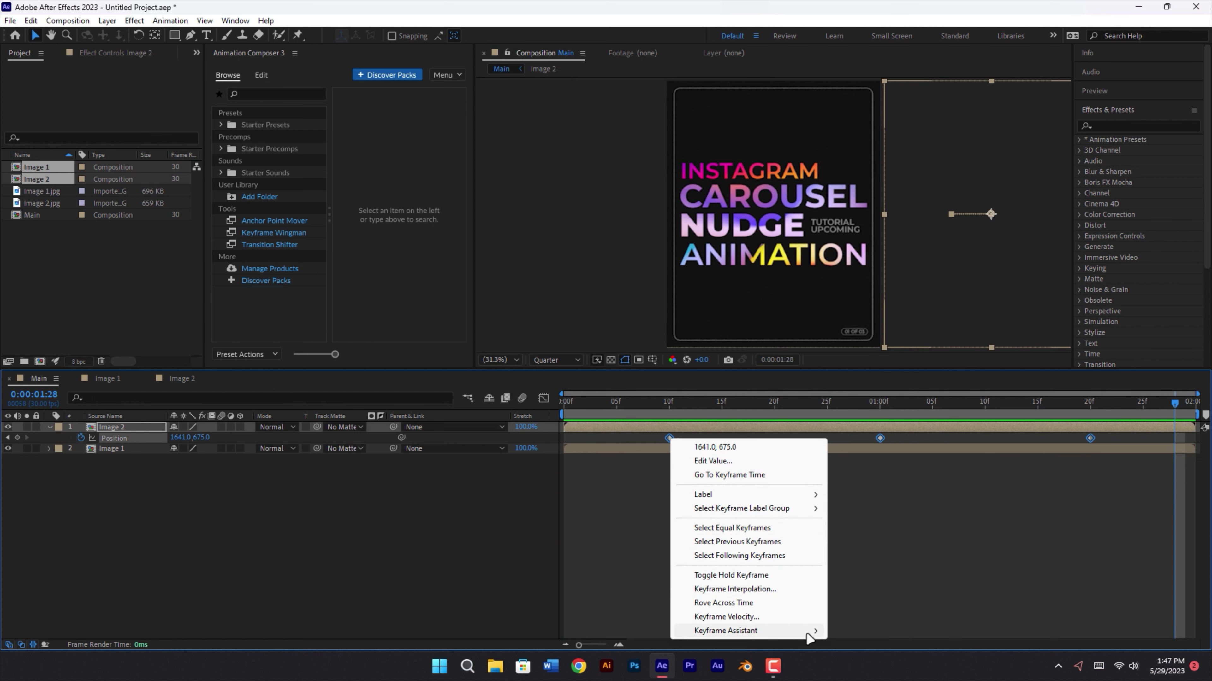
pyautogui.moveTo(809, 631)
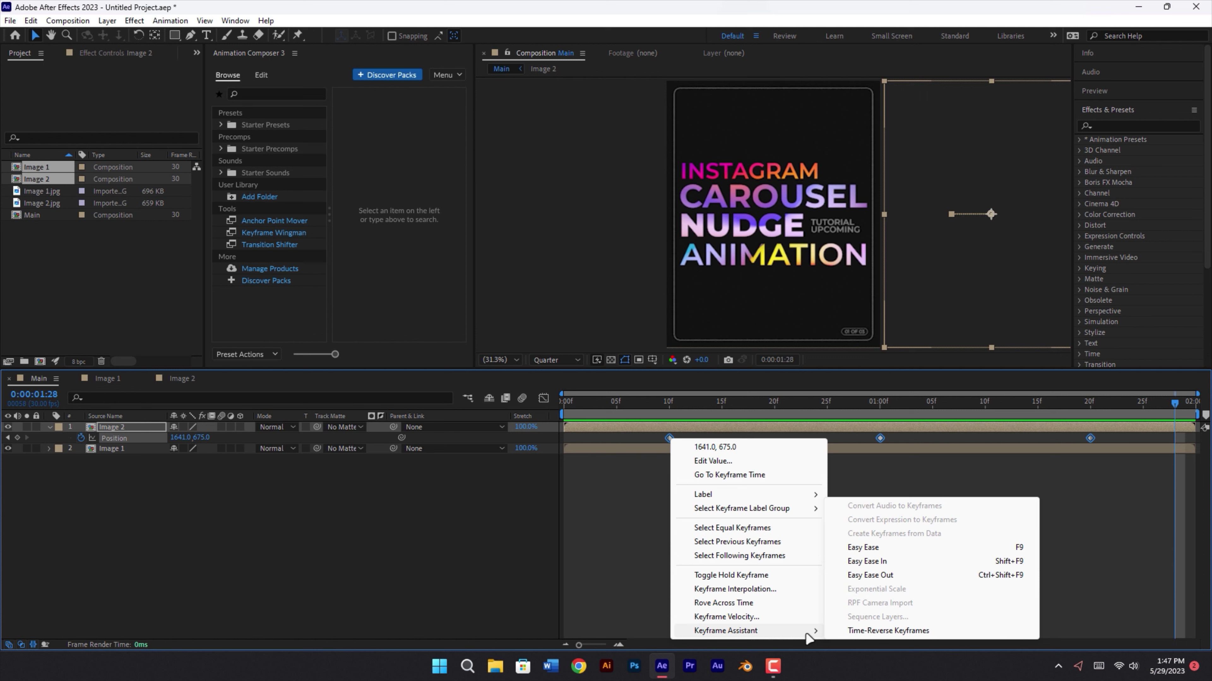
pyautogui.click(865, 552)
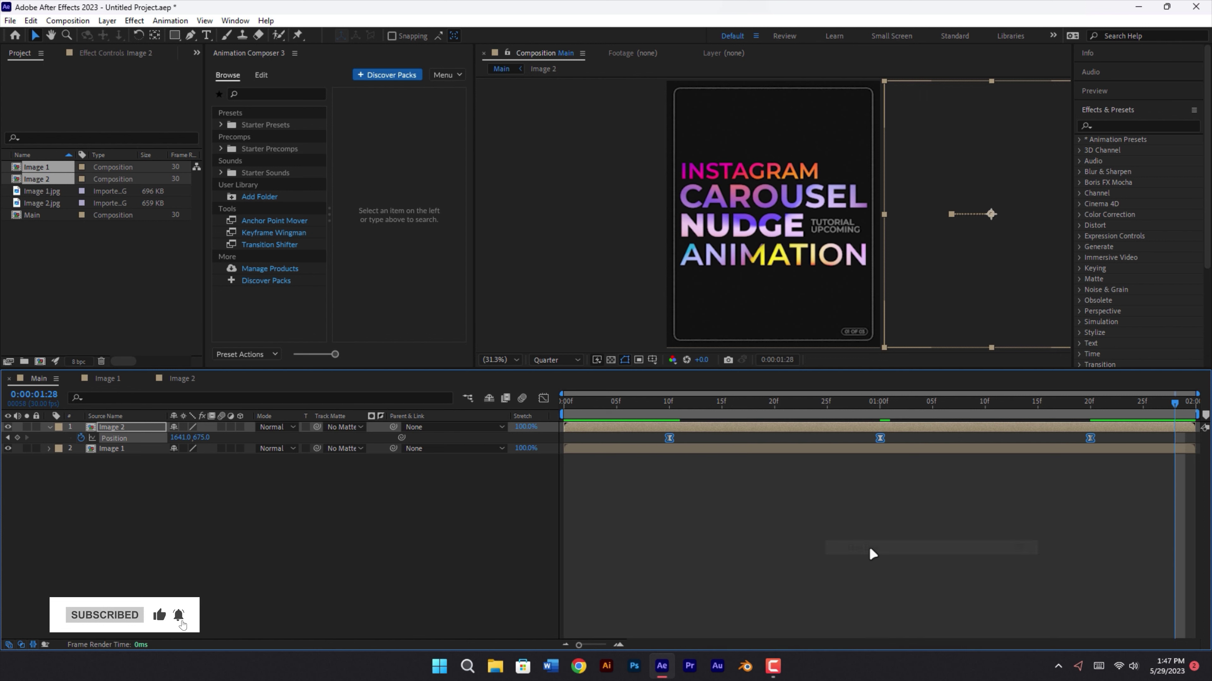
# Step: Show Image 2's Position in the Graph Editor as a speed graph
pyautogui.click(544, 398)
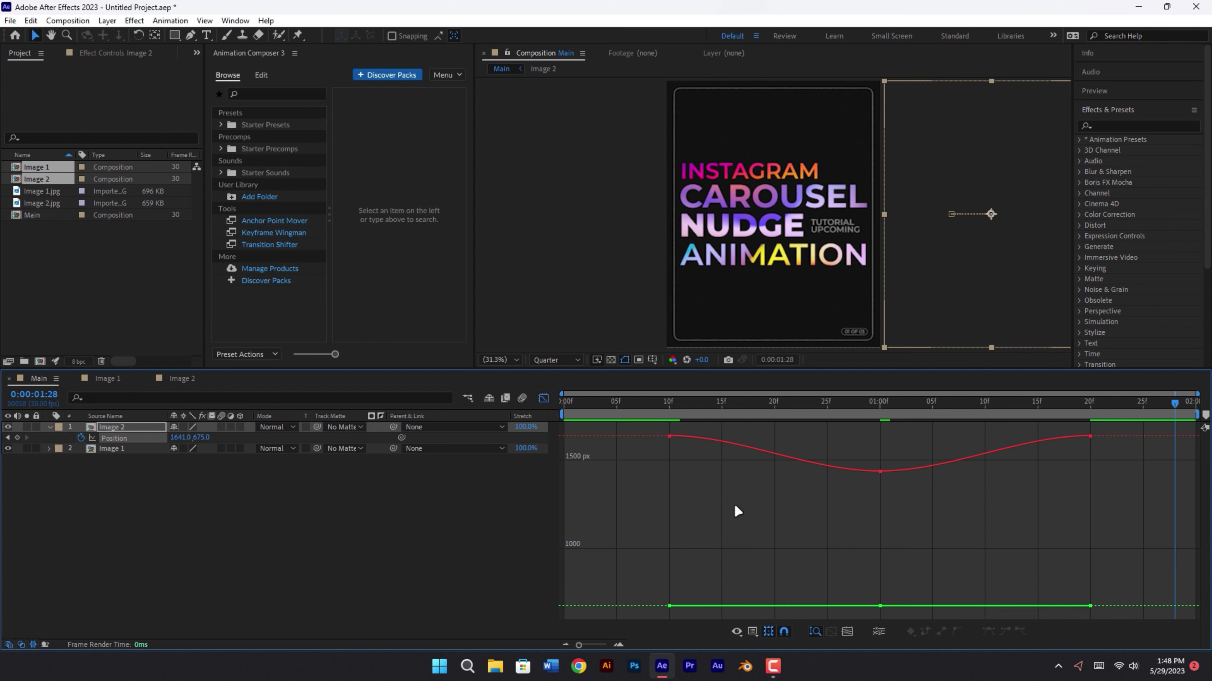
pyautogui.rightClick(745, 502)
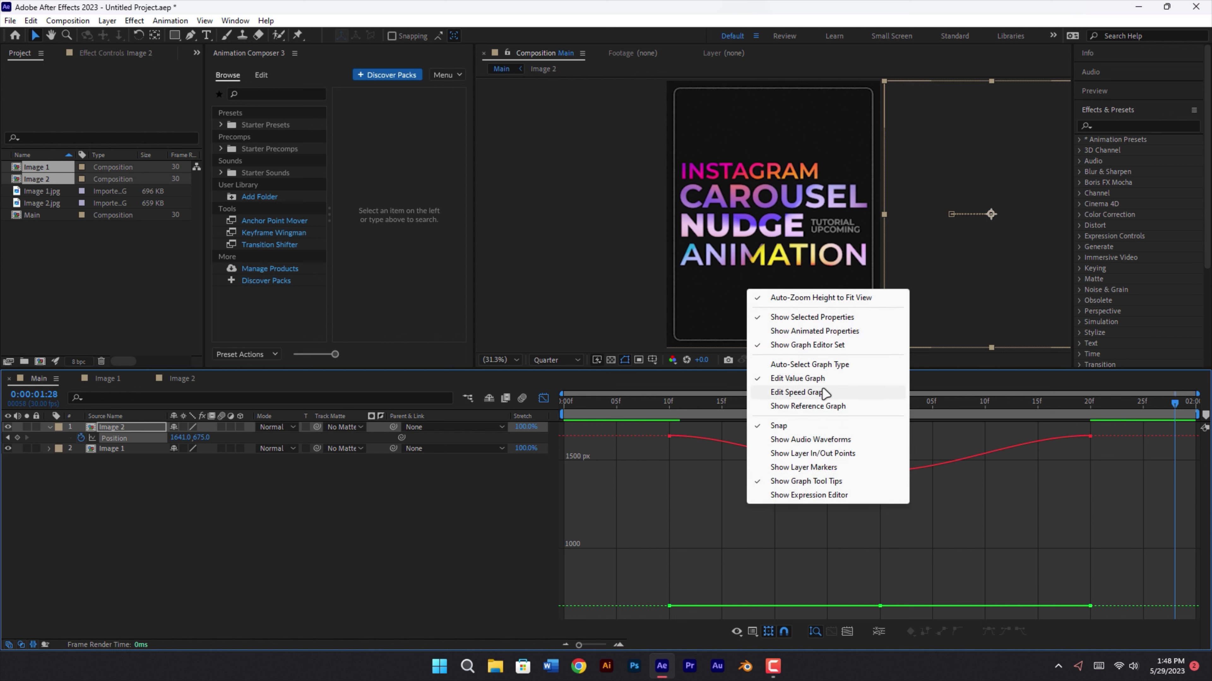
pyautogui.click(808, 393)
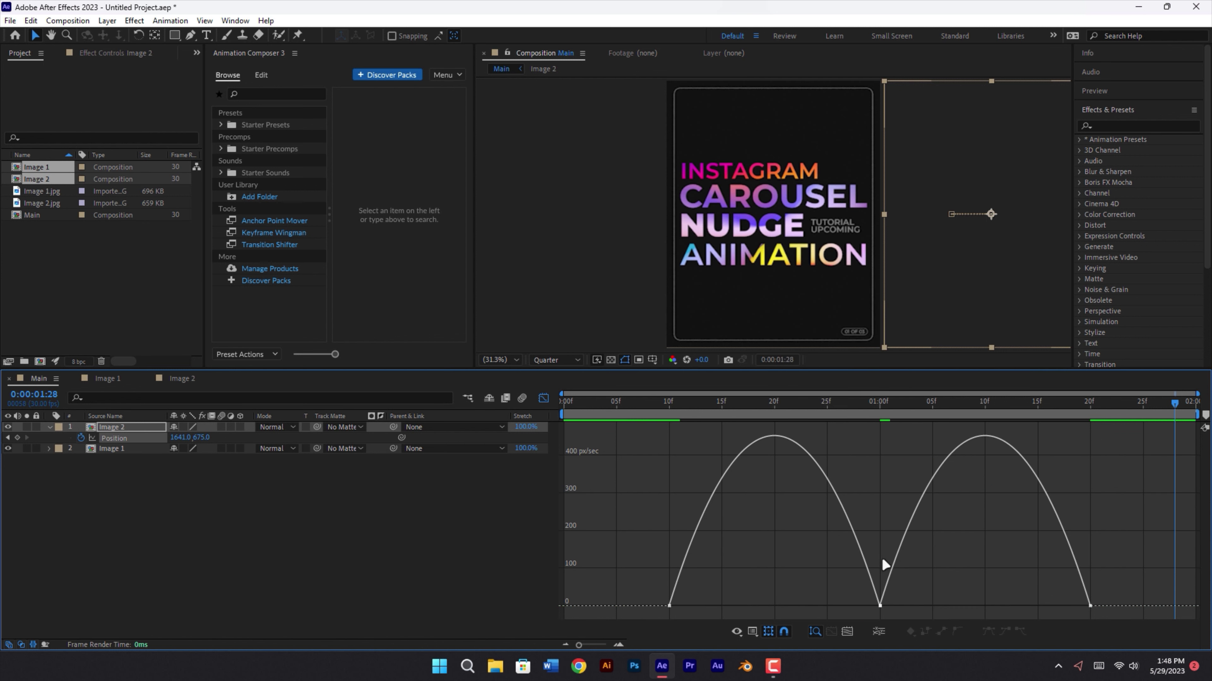
# Step: Stretch the middle keyframe's influence handles to about 97% and preview from the start
pyautogui.moveTo(894, 593)
pyautogui.mouseDown()
pyautogui.moveTo(860, 626)
pyautogui.moveTo(776, 608)
pyautogui.mouseUp()
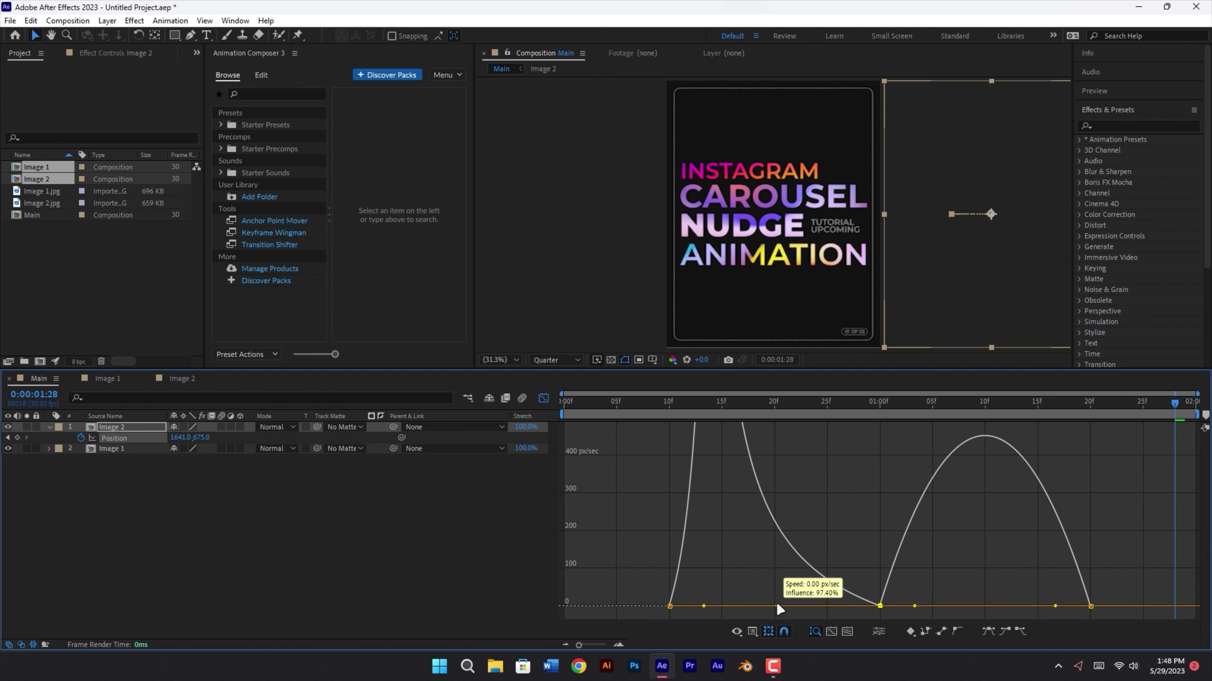
pyautogui.moveTo(1109, 599); pyautogui.dragTo(1056, 616)
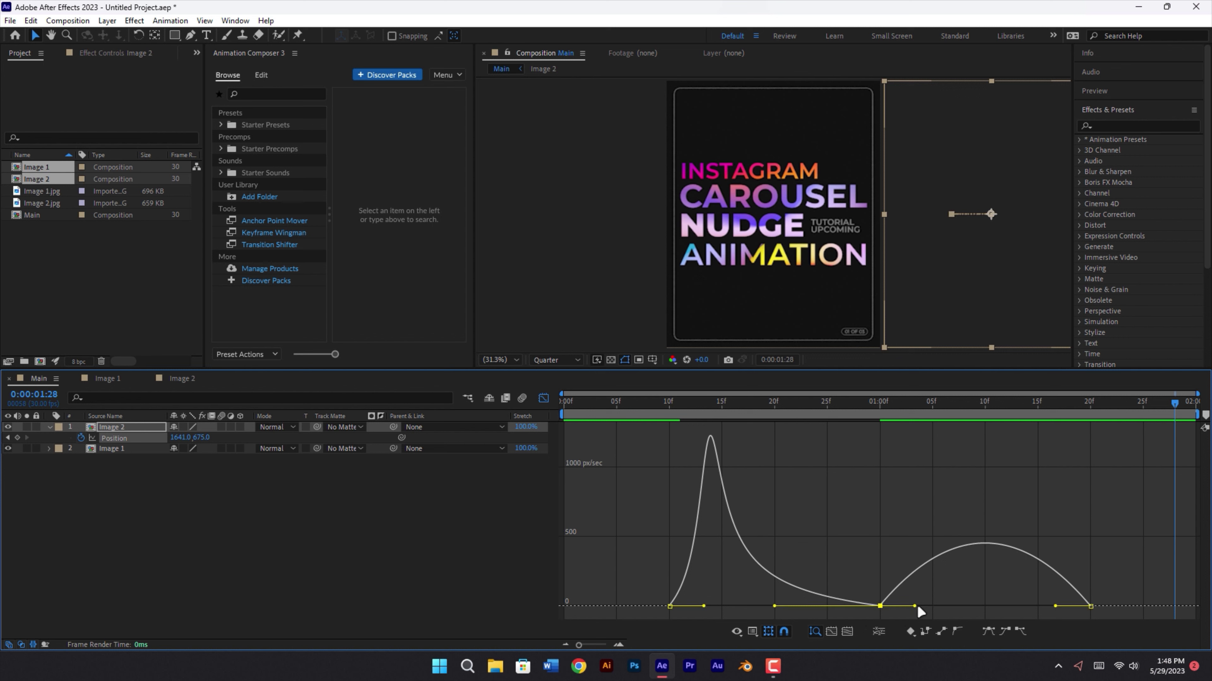
pyautogui.moveTo(914, 606); pyautogui.dragTo(985, 608)
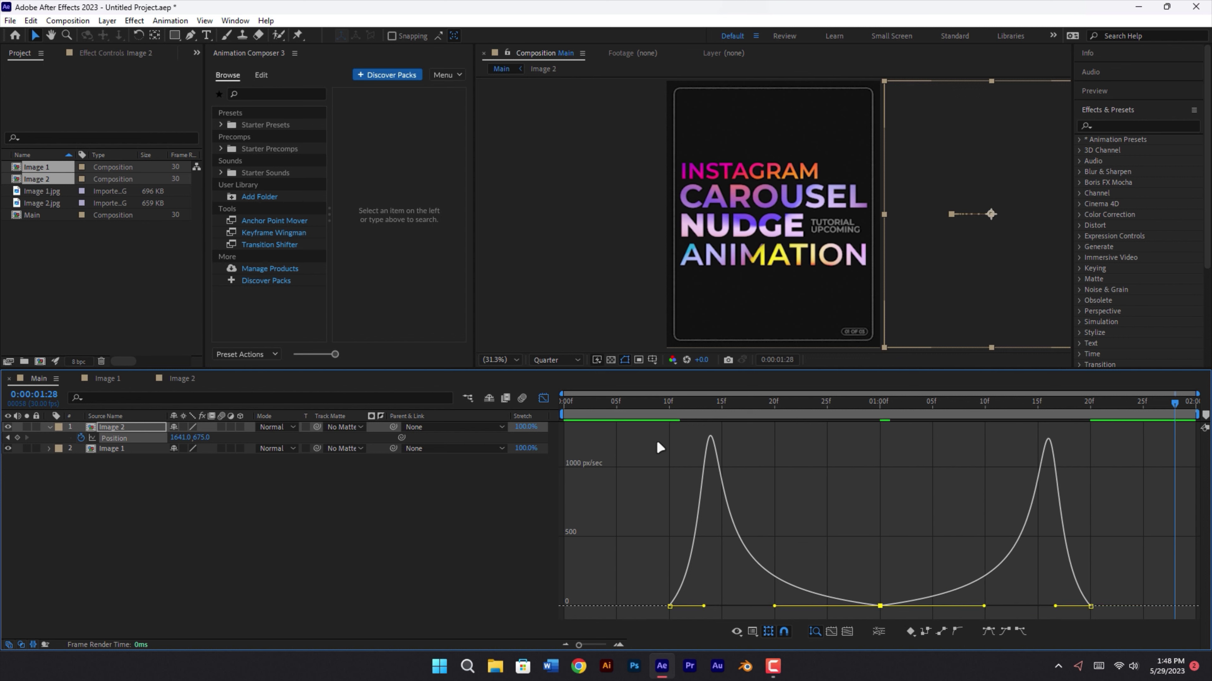
pyautogui.moveTo(591, 401); pyautogui.dragTo(563, 401)
pyautogui.press('space')
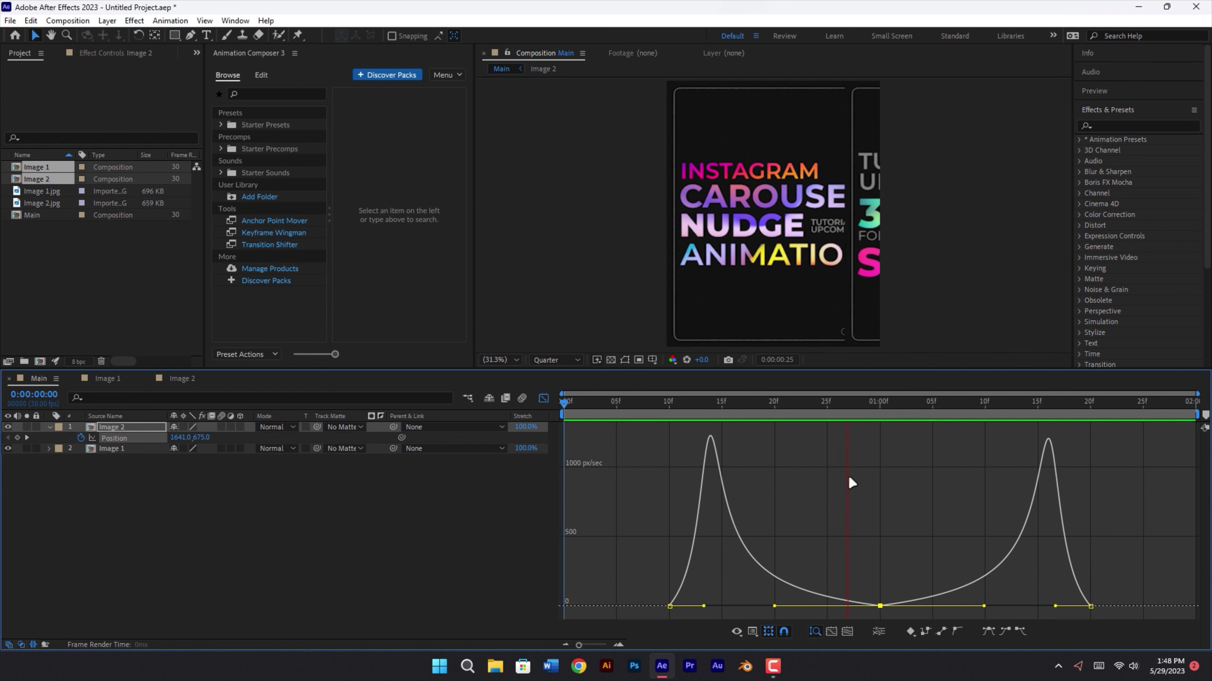
# Step: Close the Graph Editor, deselect the layer, collapse Position, and replay the animation from 0
pyautogui.press('space')
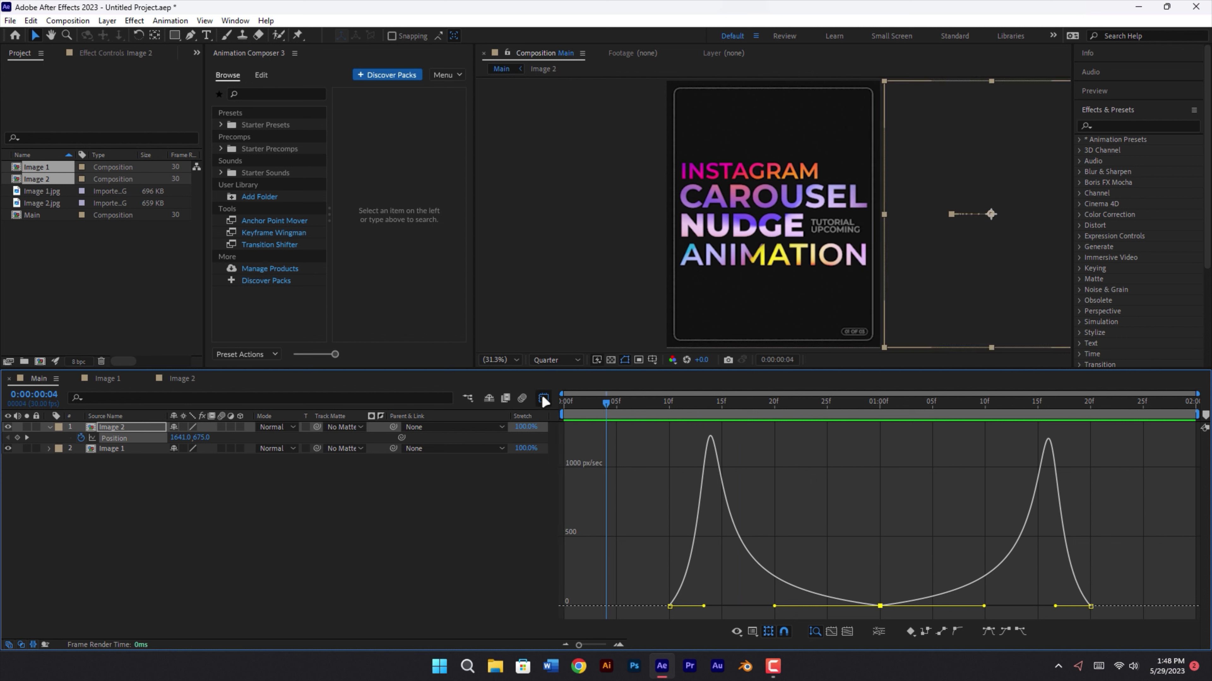
pyautogui.click(544, 399)
pyautogui.click(718, 518)
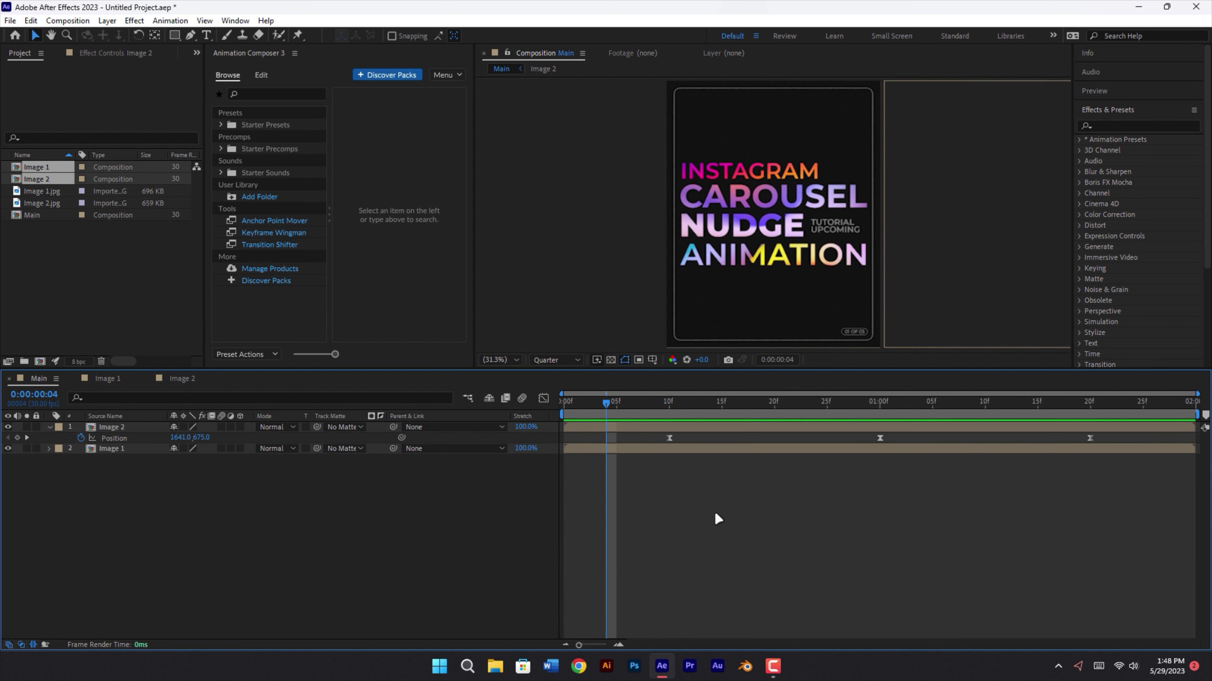
pyautogui.moveTo(605, 400); pyautogui.dragTo(550, 401)
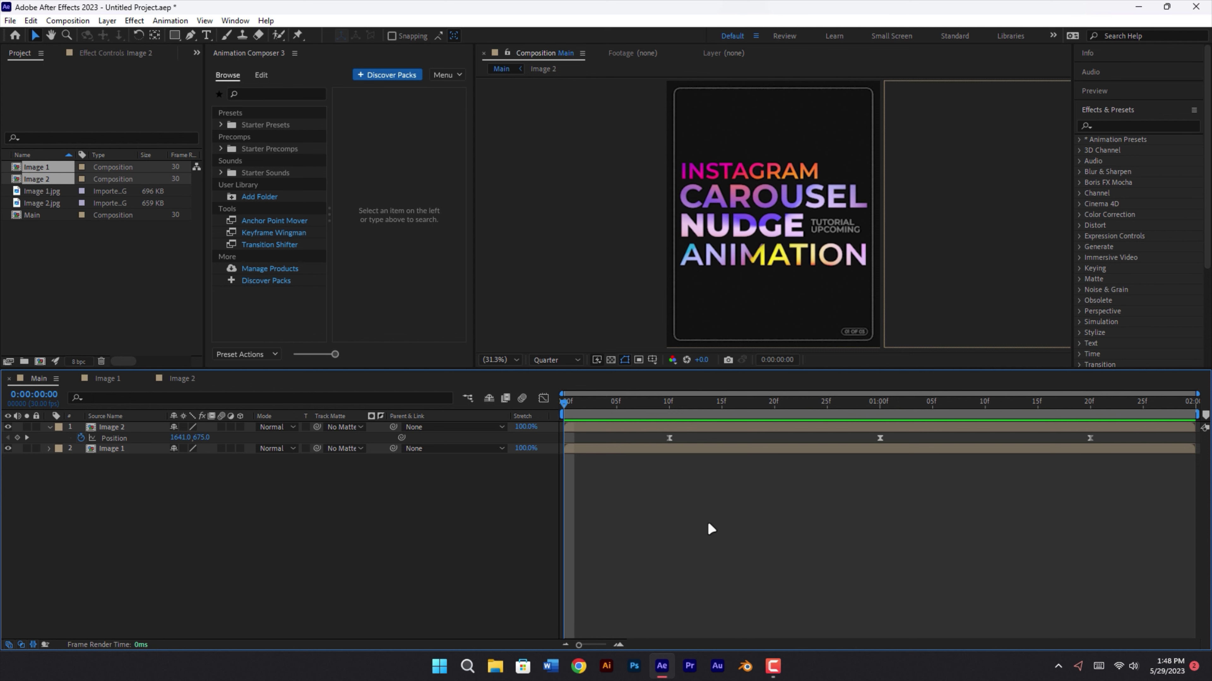
pyautogui.press('u')
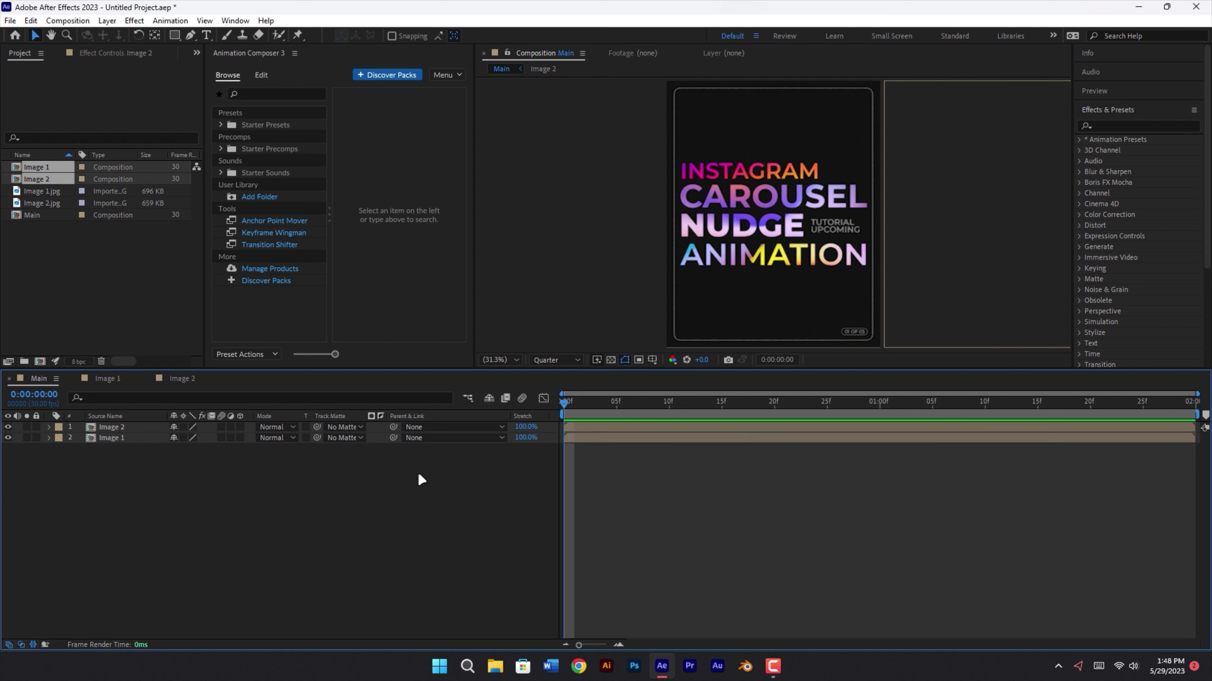
pyautogui.press('space')
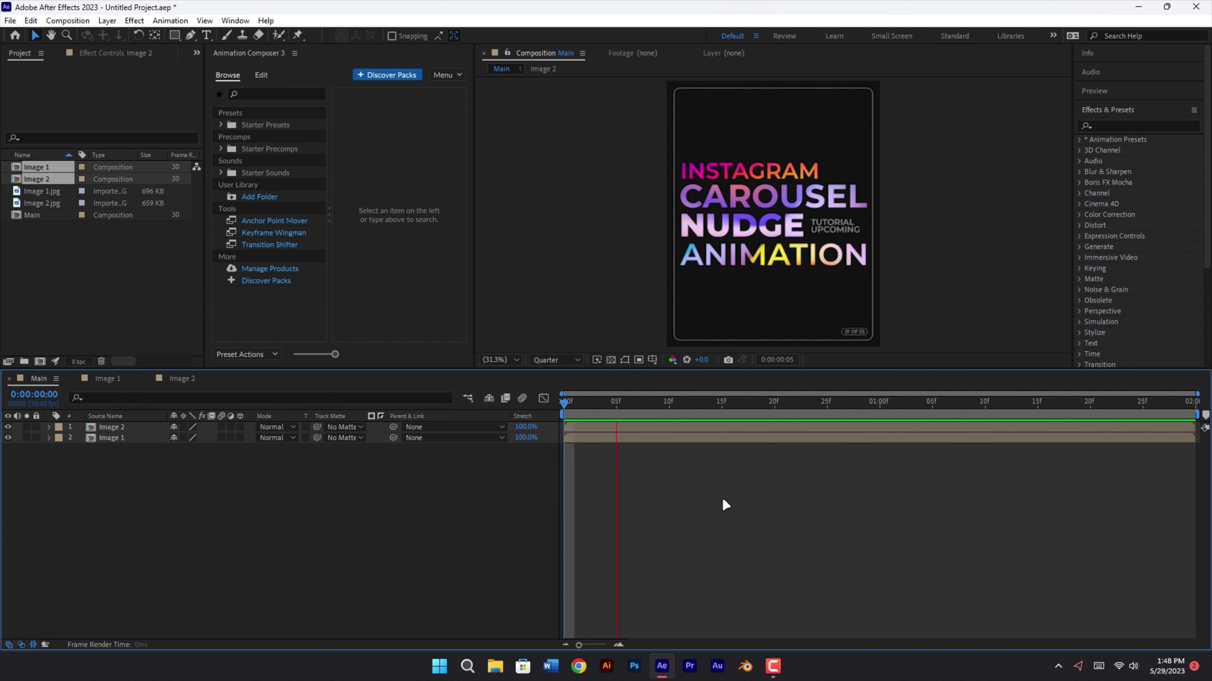
pyautogui.press('space')
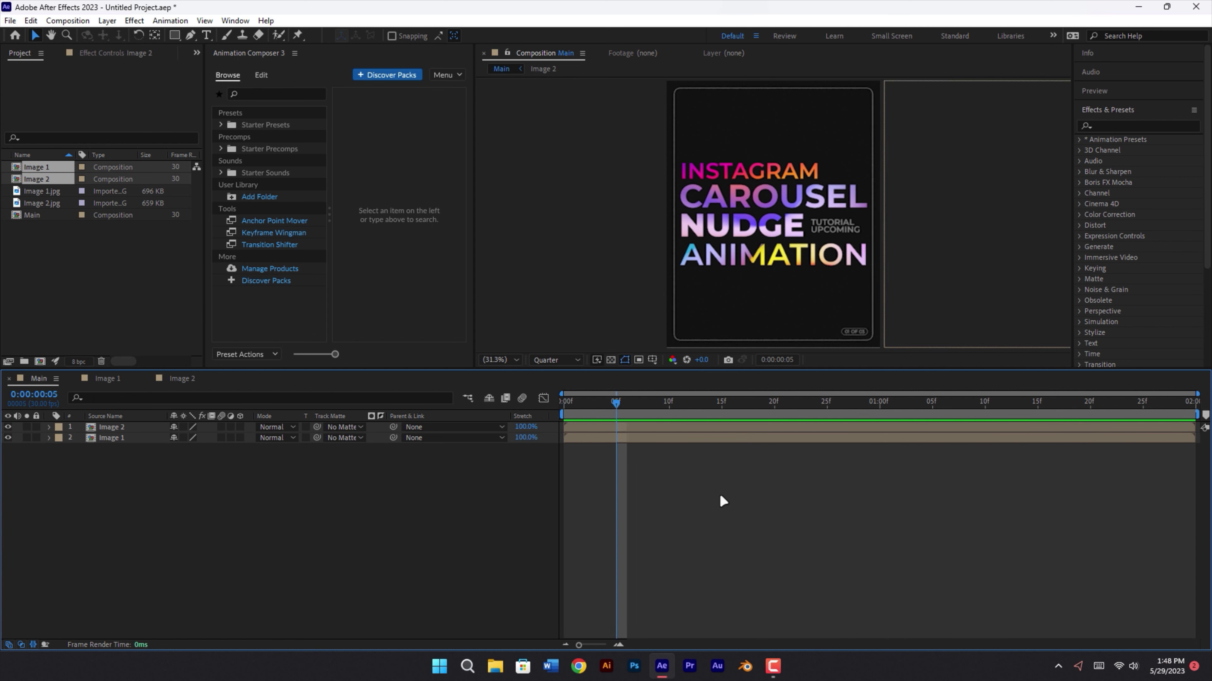
# Step: Send the Main comp to the Adobe Media Encoder queue from the Composition menu
pyautogui.click(72, 22)
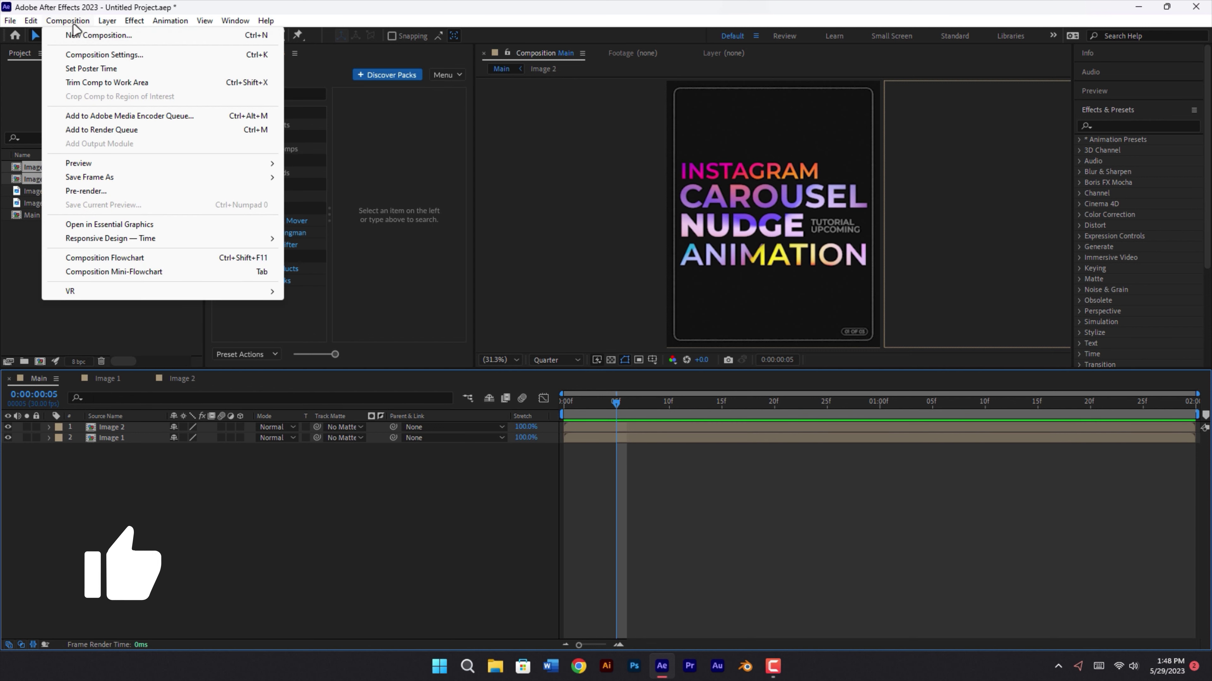
pyautogui.click(130, 118)
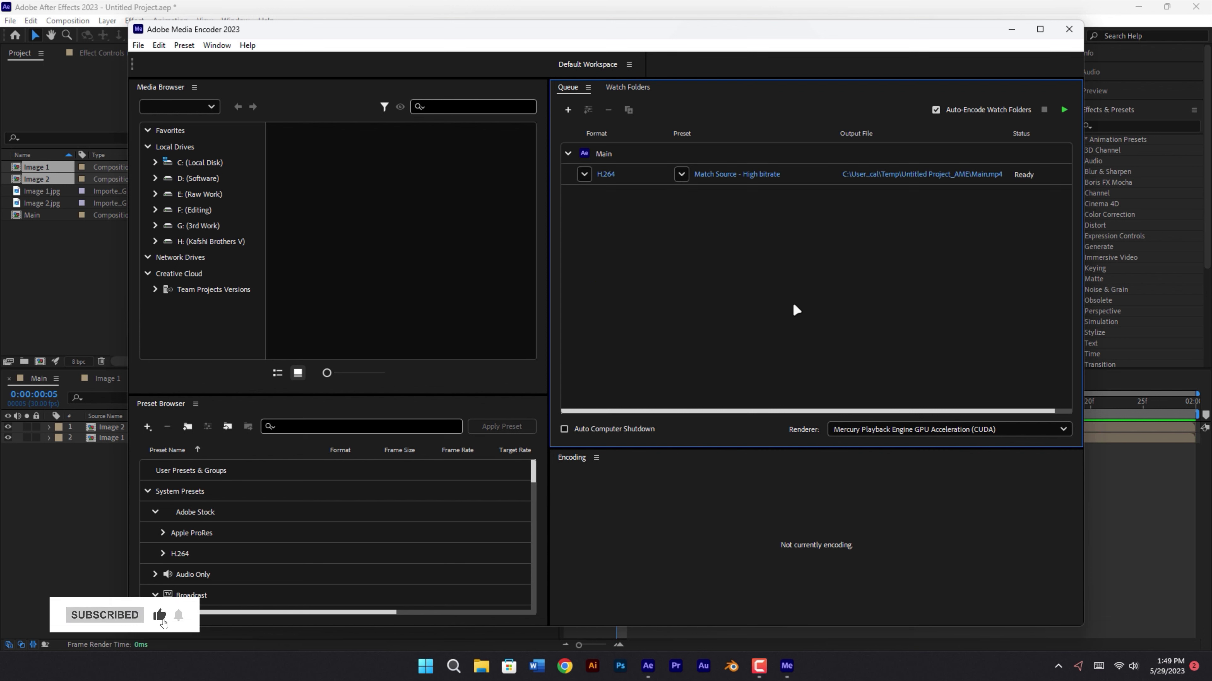
# Step: Save the output as Main.mp4 and start the render queue
pyautogui.click(916, 175)
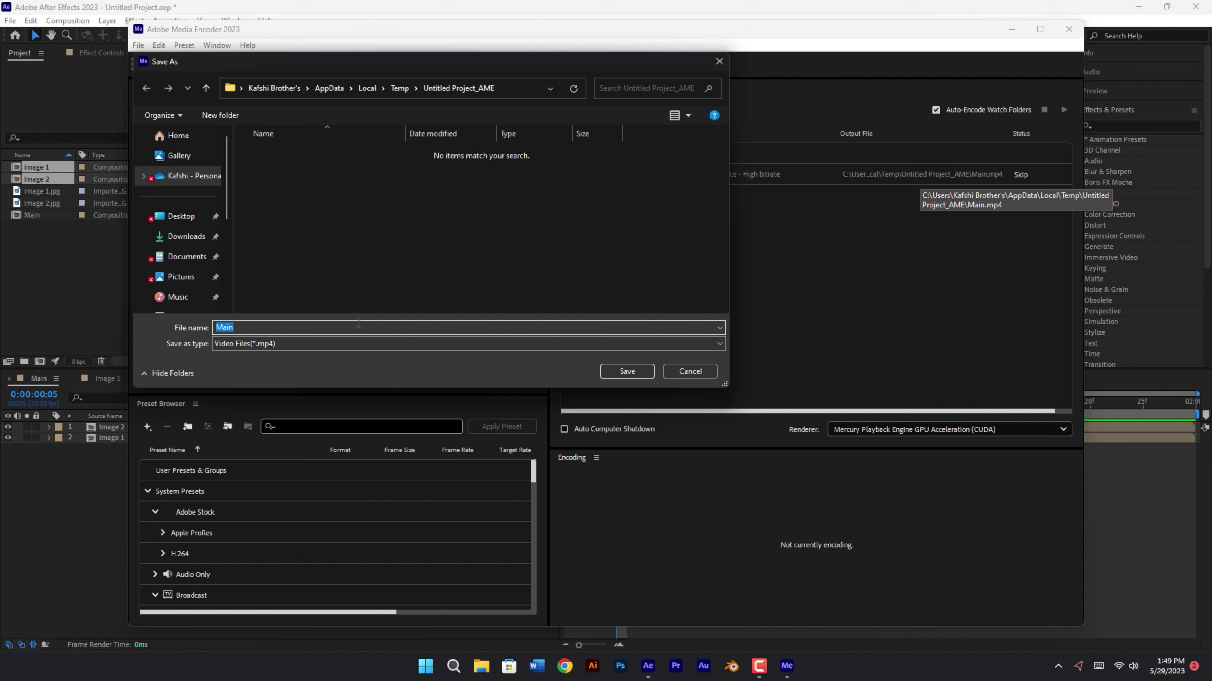
pyautogui.click(626, 372)
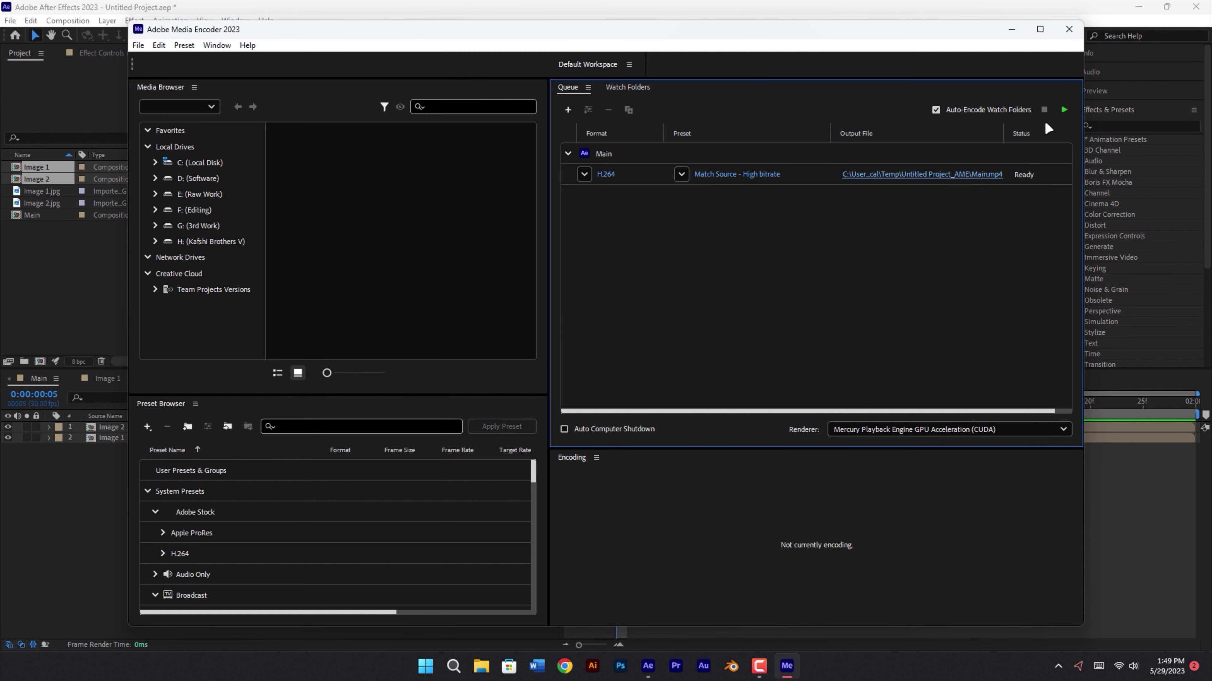
pyautogui.click(1064, 111)
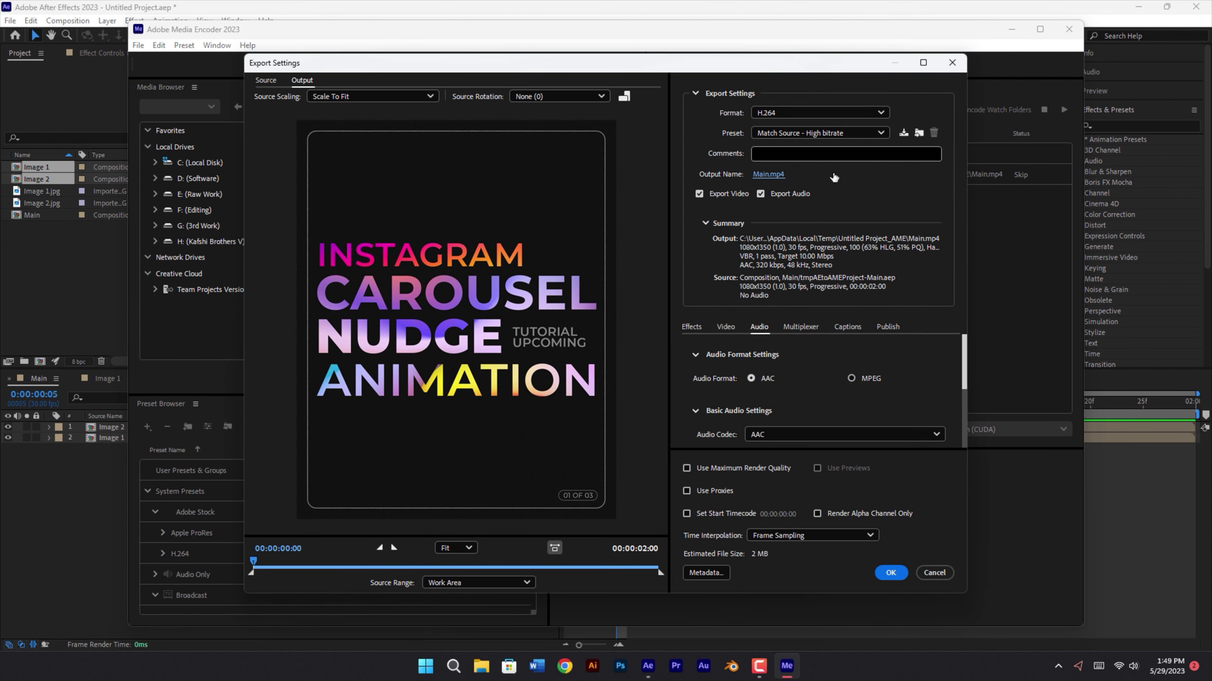
# Step: Accept the export settings and start the queue to encode the Main H.264 job to Main.mp4
pyautogui.click(891, 573)
pyautogui.click(1032, 181)
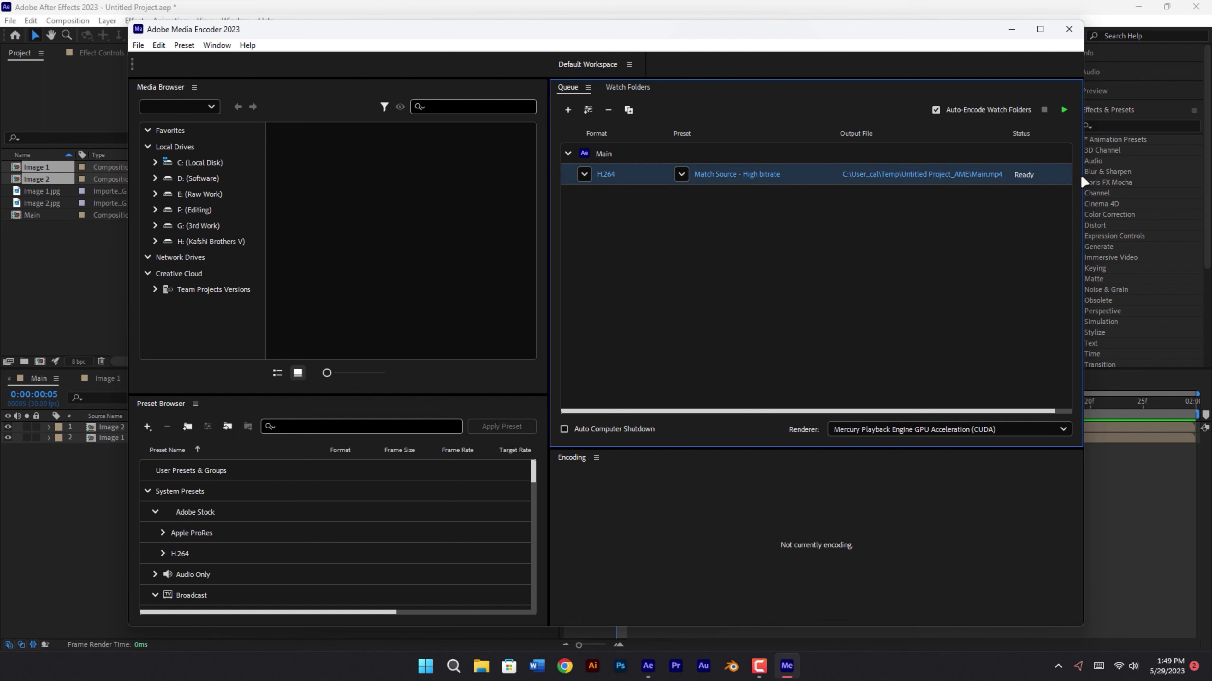
pyautogui.click(1062, 110)
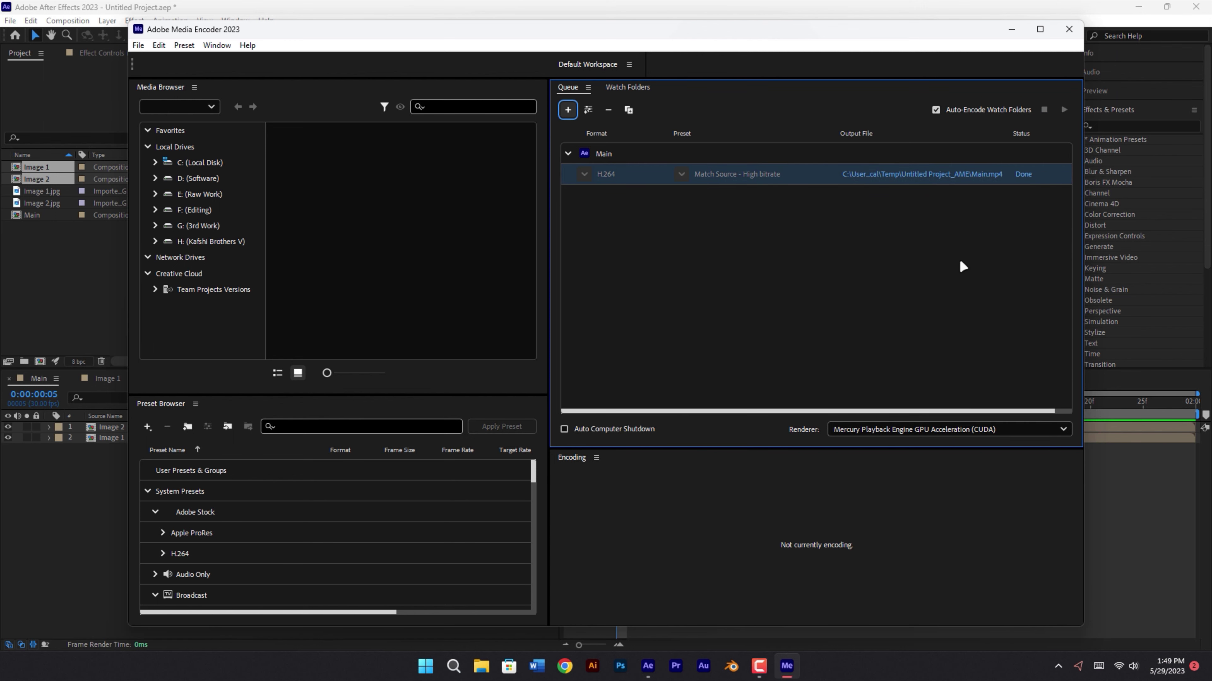